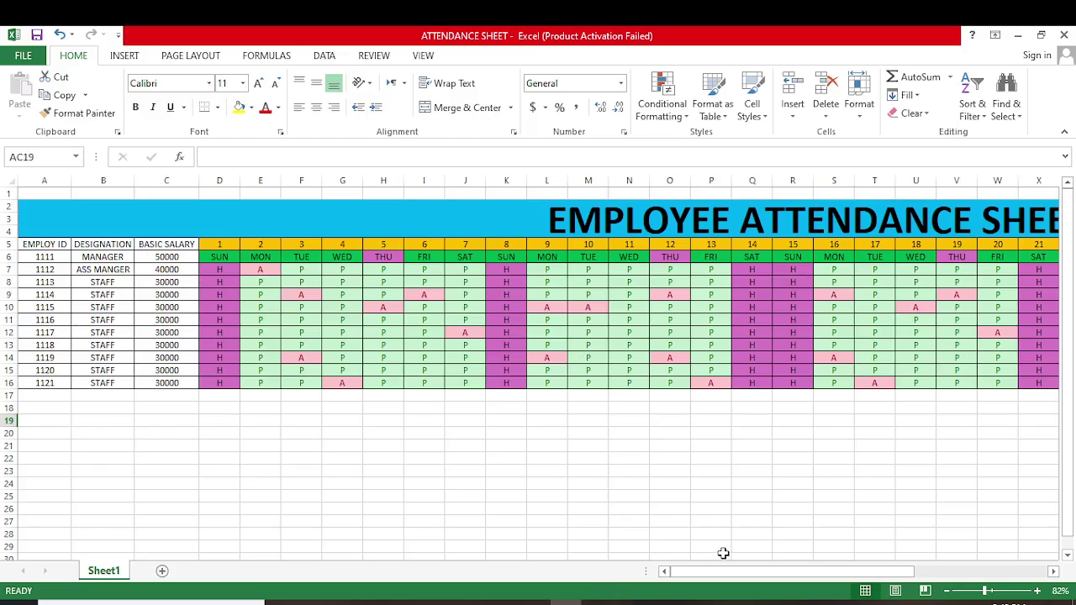
# Step: Start a COUNTIF formula in cell AH7, the first row of the TOTAL P column
pyautogui.moveTo(725, 577); pyautogui.dragTo(909, 579)
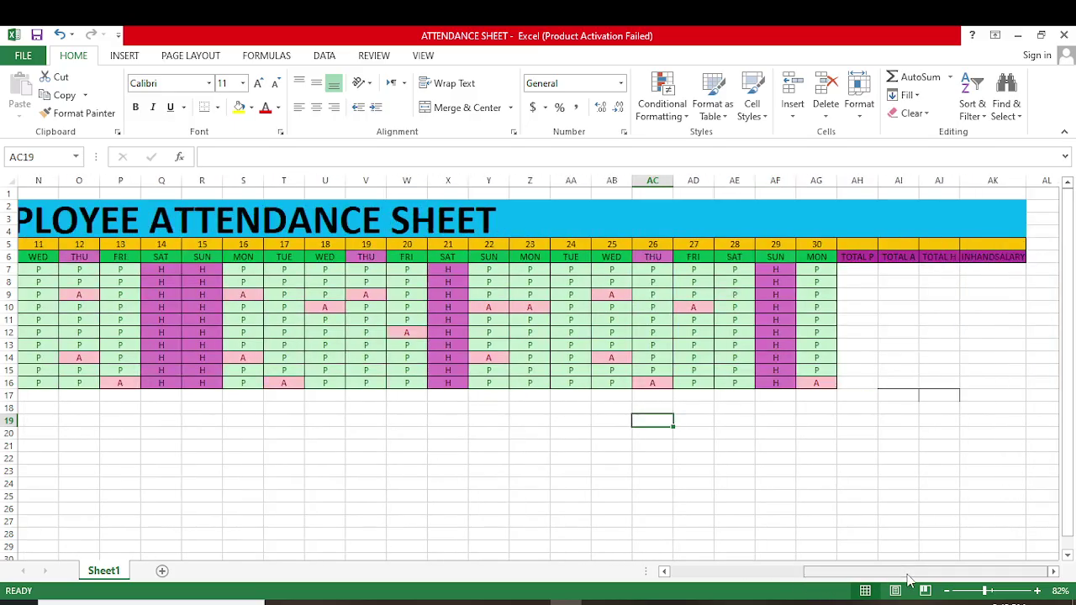
pyautogui.click(862, 268)
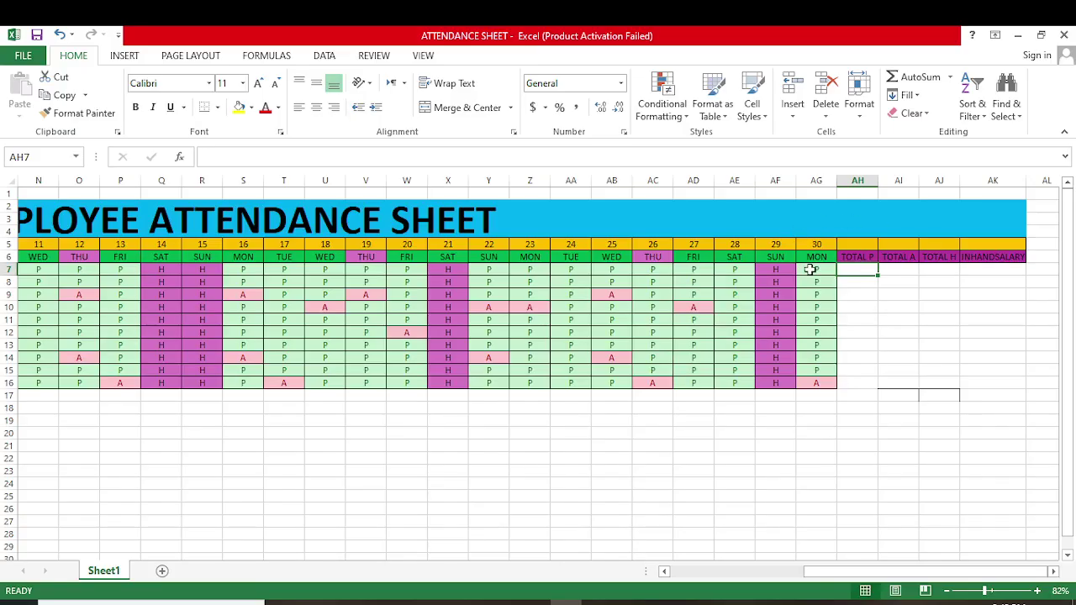
pyautogui.write('=')
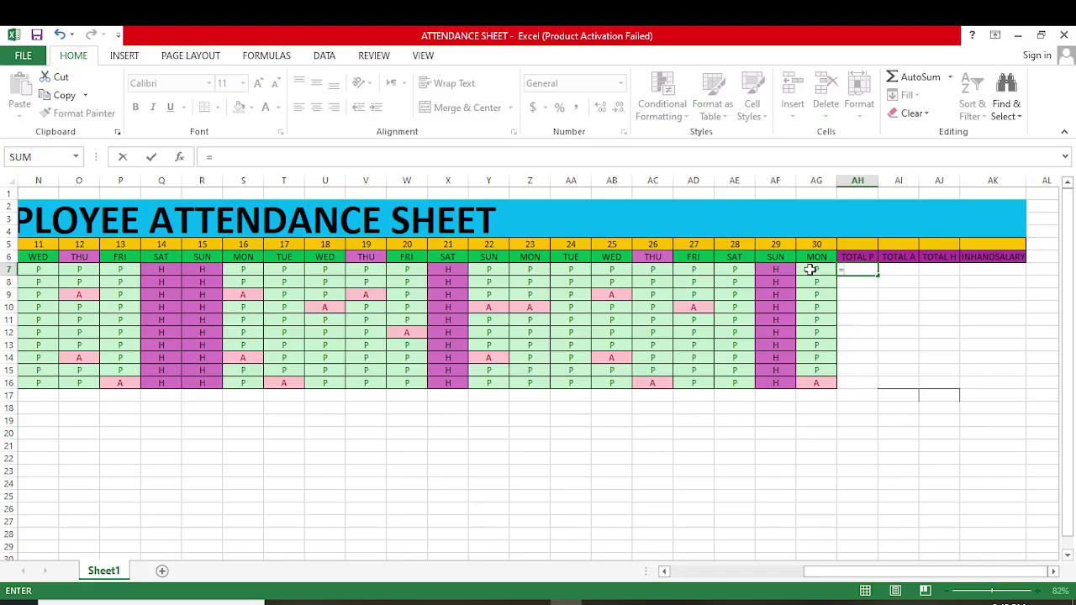
pyautogui.write('co')
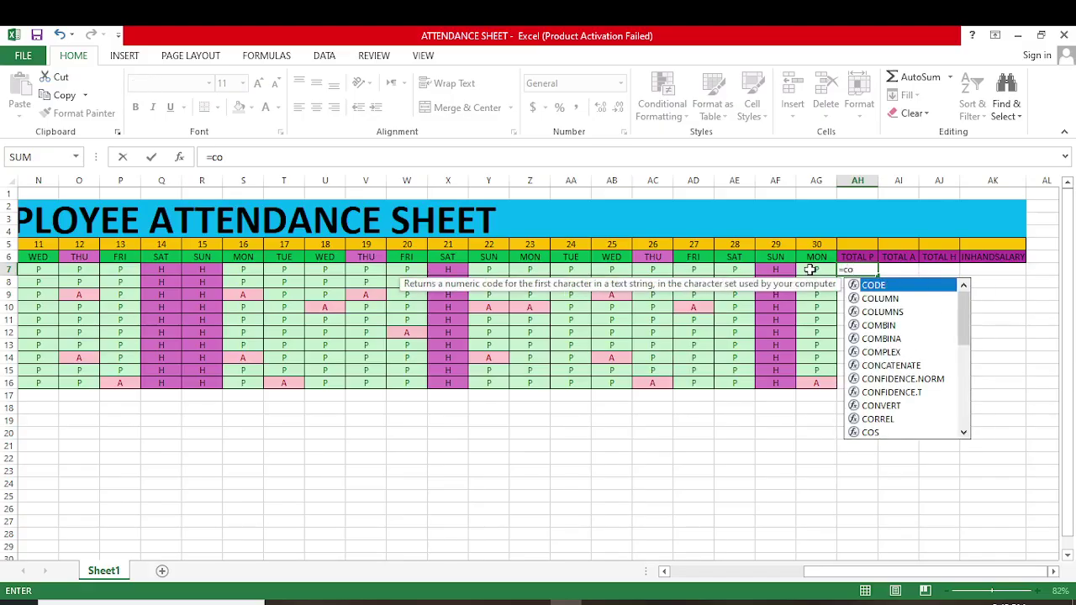
pyautogui.write('un')
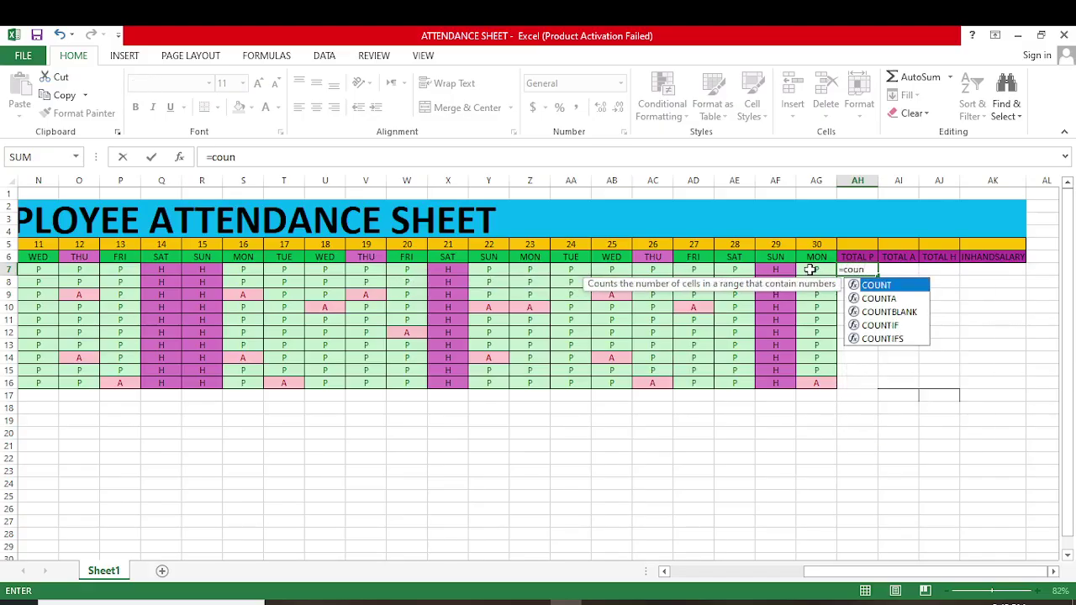
pyautogui.write('tif')
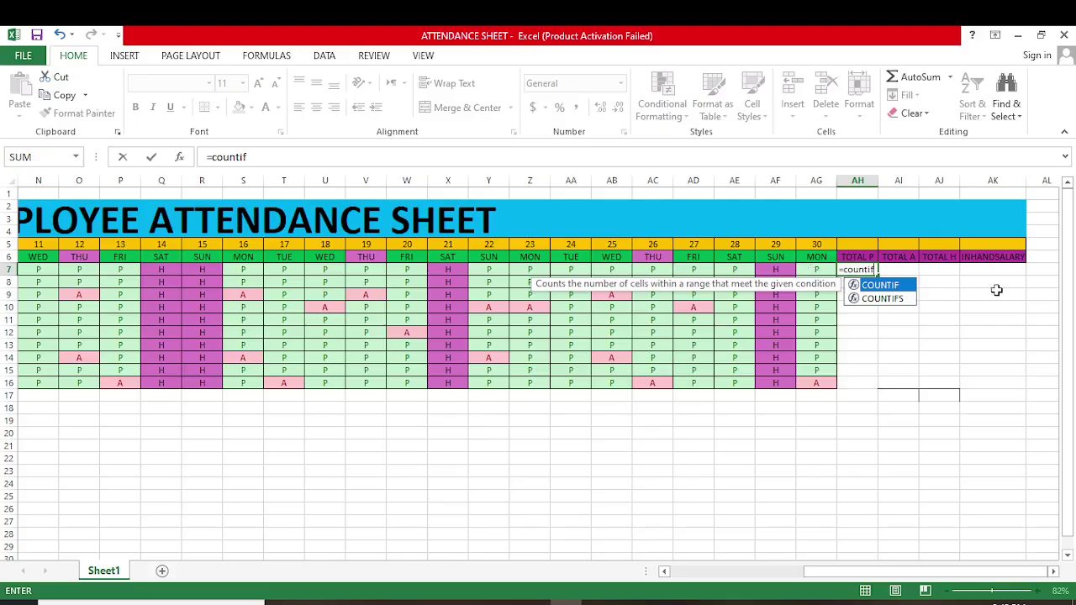
pyautogui.doubleClick(871, 286)
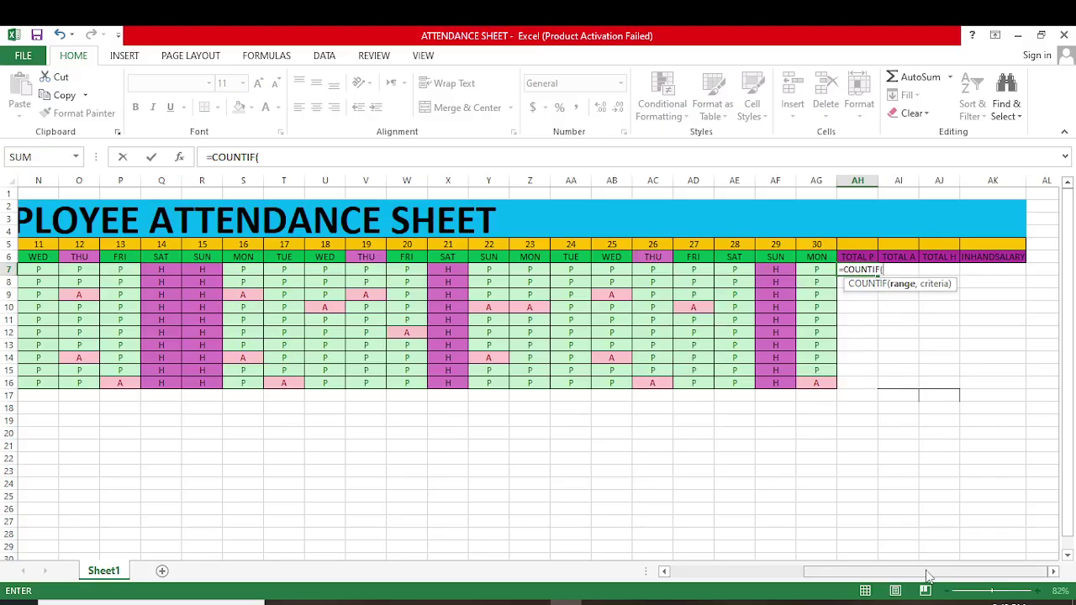
pyautogui.moveTo(928, 576); pyautogui.dragTo(757, 579)
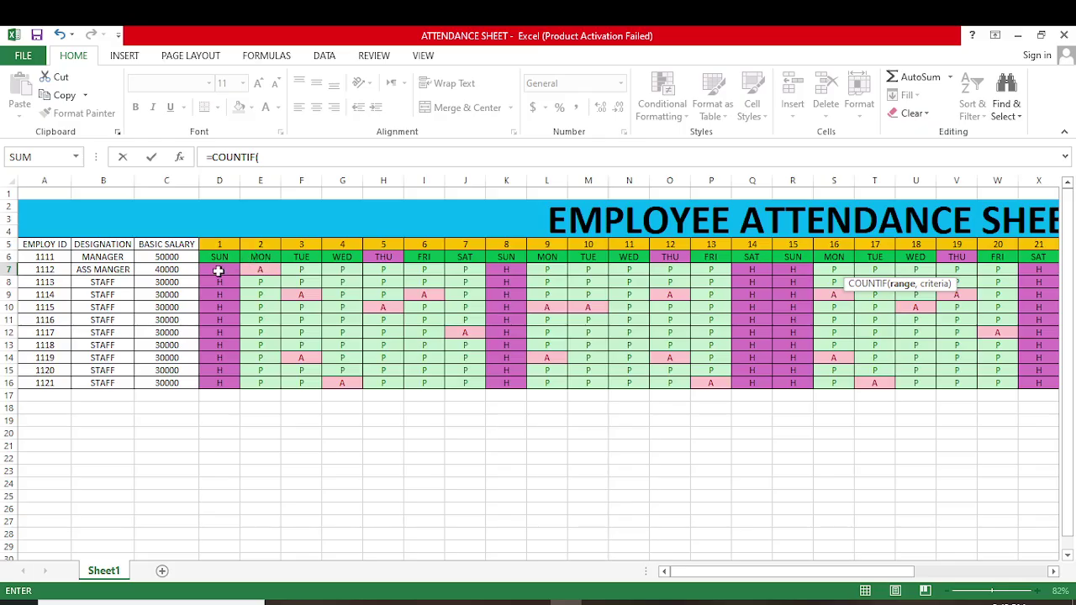
pyautogui.moveTo(218, 271); pyautogui.dragTo(1072, 276)
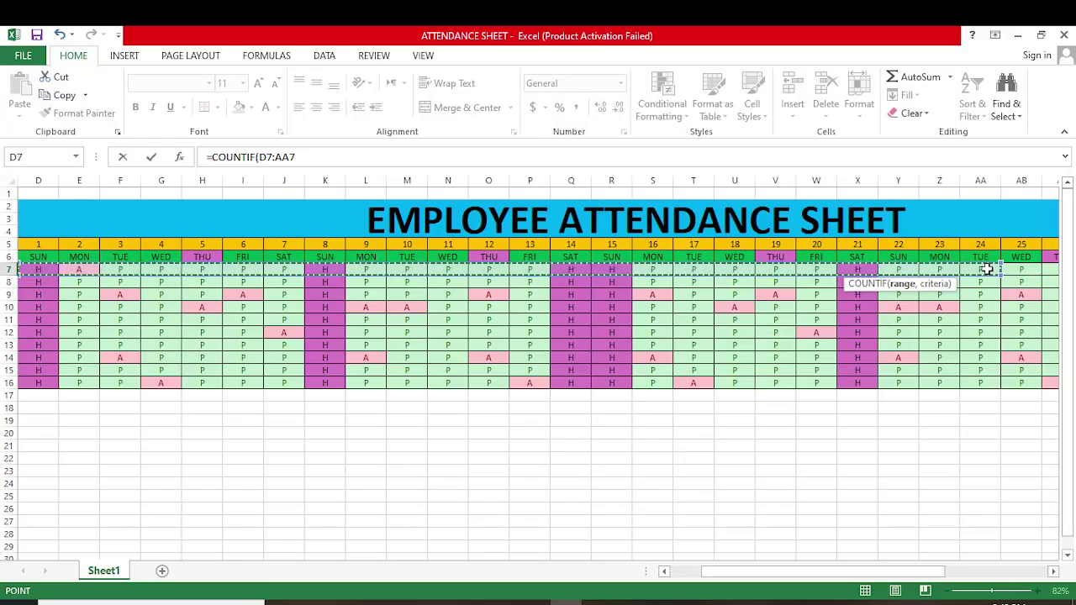
pyautogui.moveTo(986, 269); pyautogui.dragTo(1014, 272)
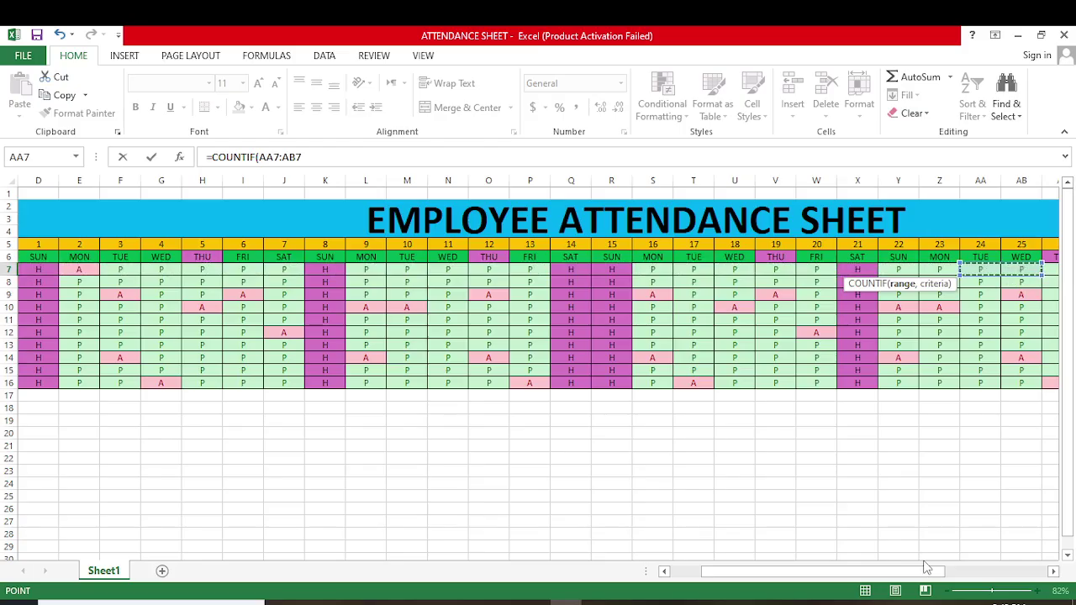
pyautogui.moveTo(926, 567); pyautogui.dragTo(780, 575)
pyautogui.click(223, 269)
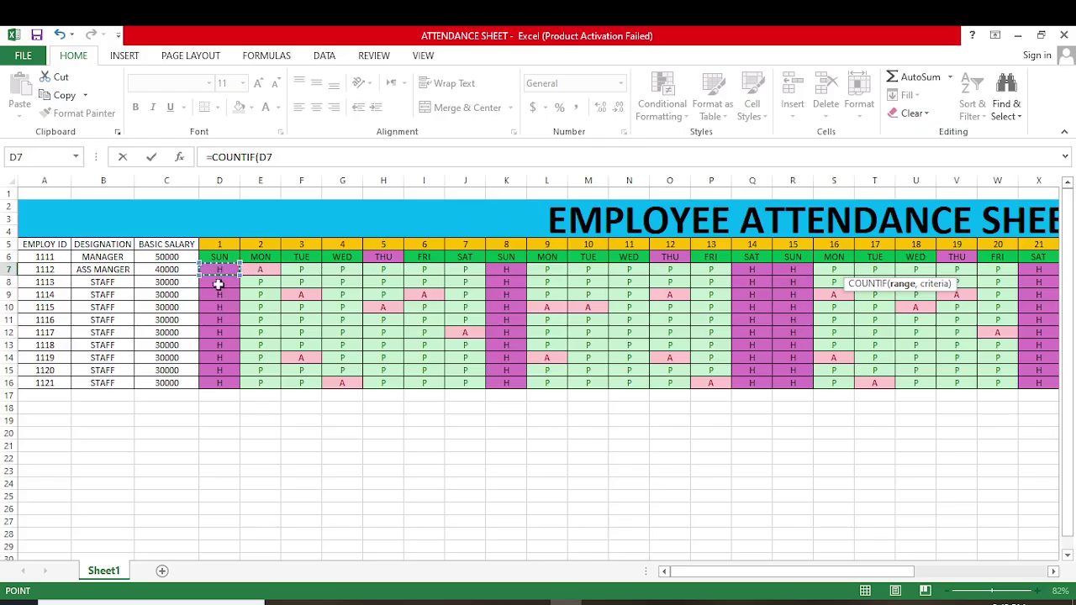
pyautogui.click(216, 292)
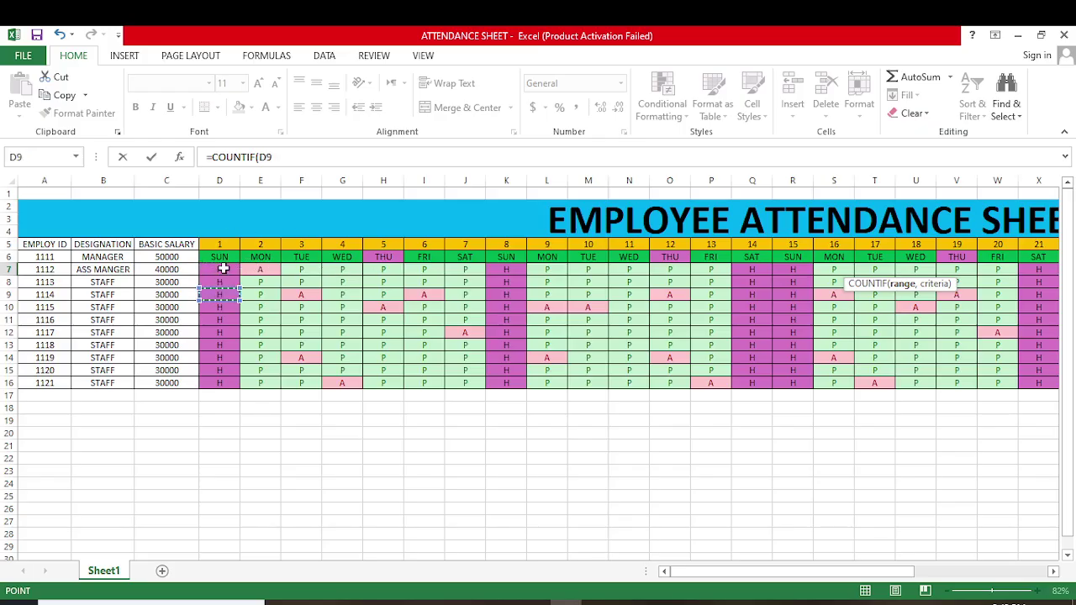
# Step: Complete the AH7 formula as =COUNTIF(D7:AG7,"p") and fill it down the TOTAL P column to AH16
pyautogui.moveTo(223, 269); pyautogui.dragTo(759, 267)
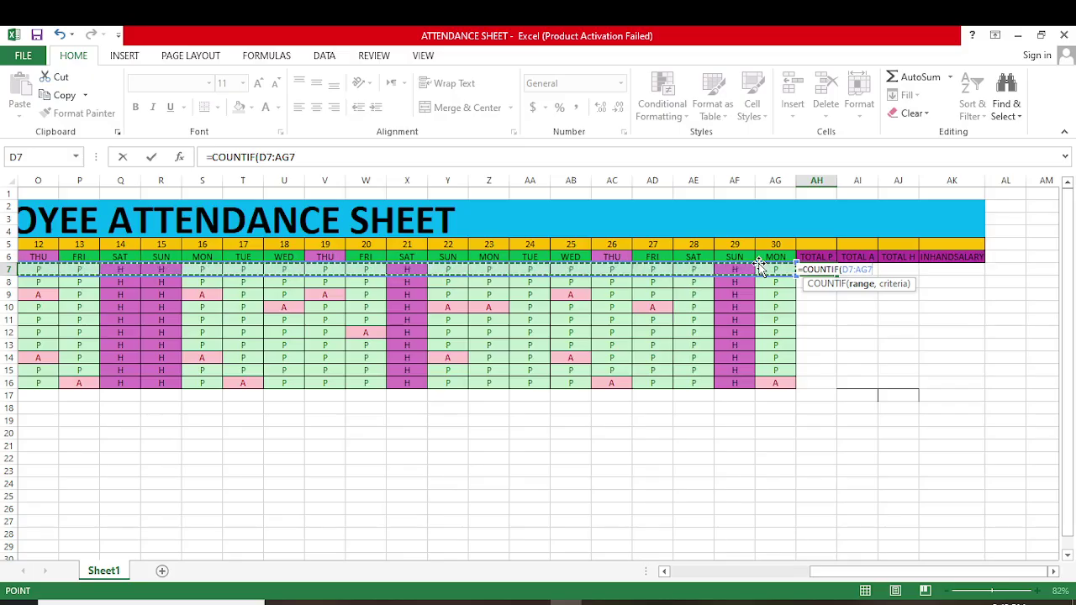
pyautogui.write(',')
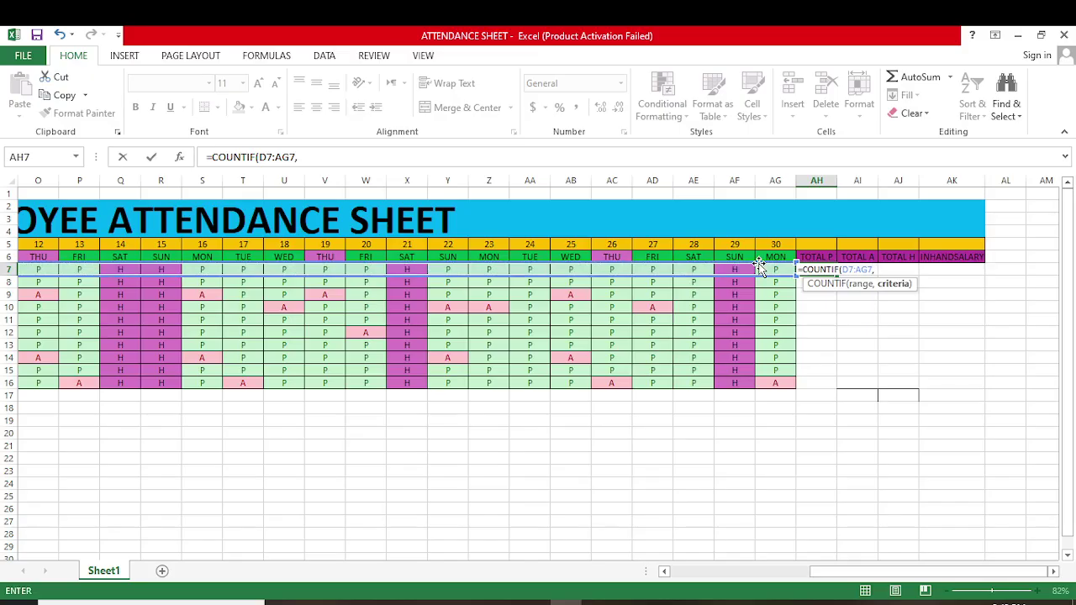
pyautogui.write('"p")')
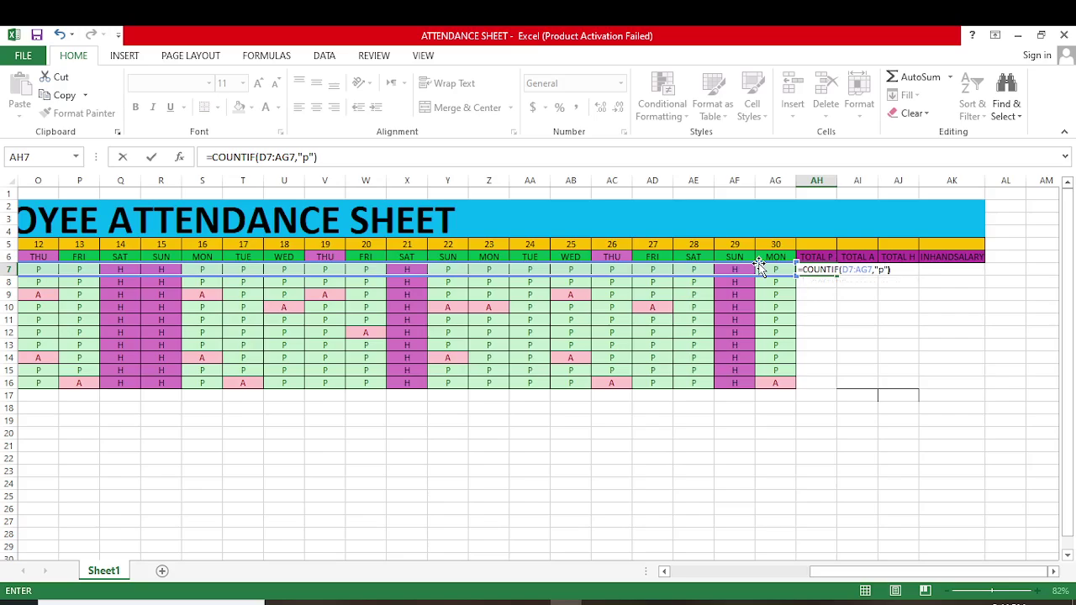
pyautogui.press('Return')
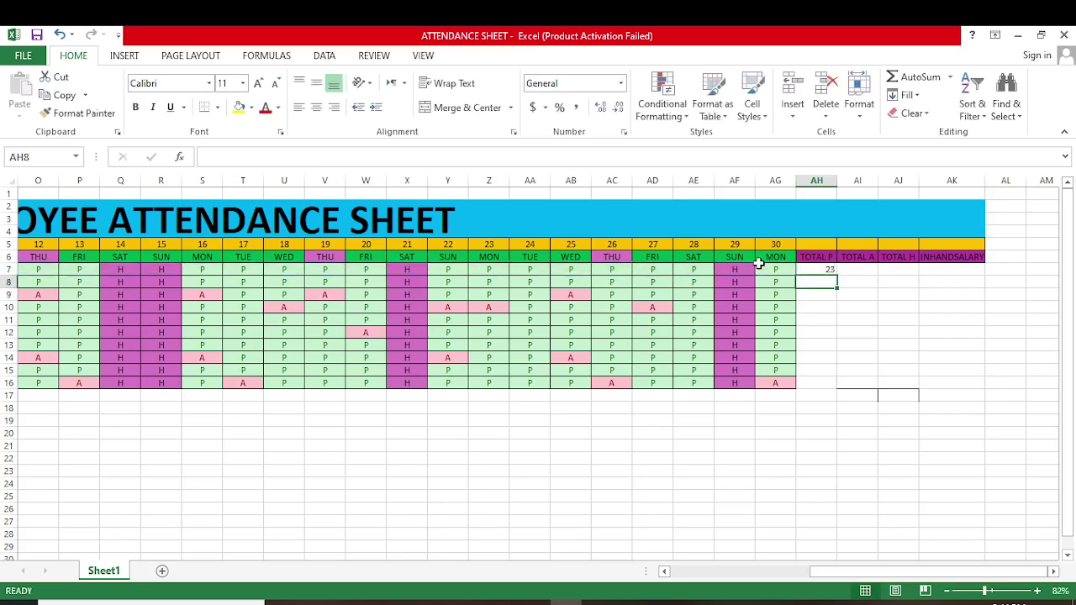
pyautogui.click(812, 267)
pyautogui.moveTo(838, 276); pyautogui.dragTo(831, 386)
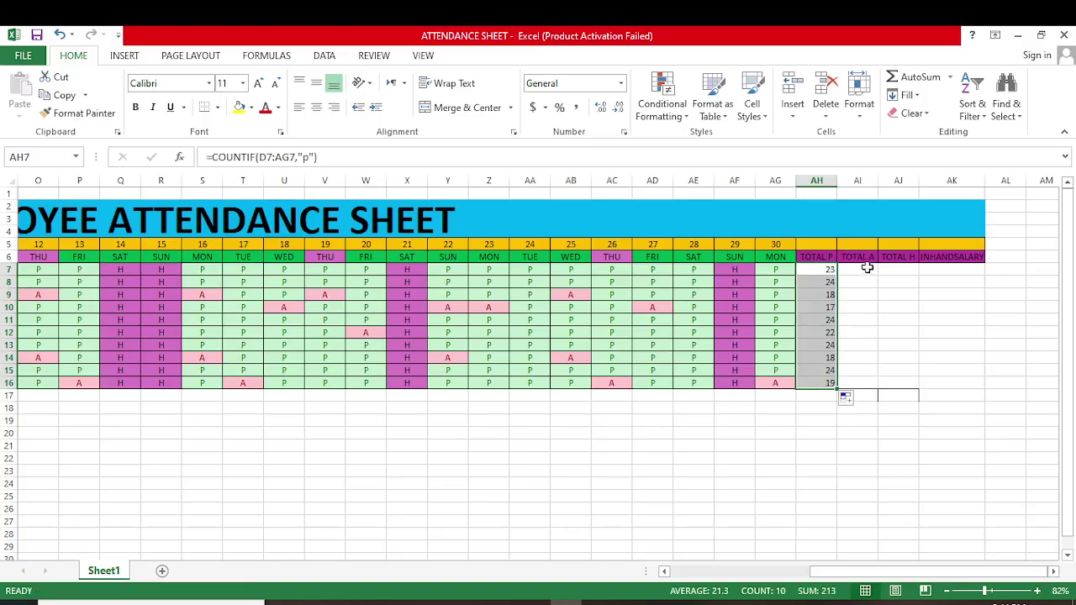
# Step: Start a COUNTIF formula in cell AI7, the first row of the TOTAL A column
pyautogui.click(867, 268)
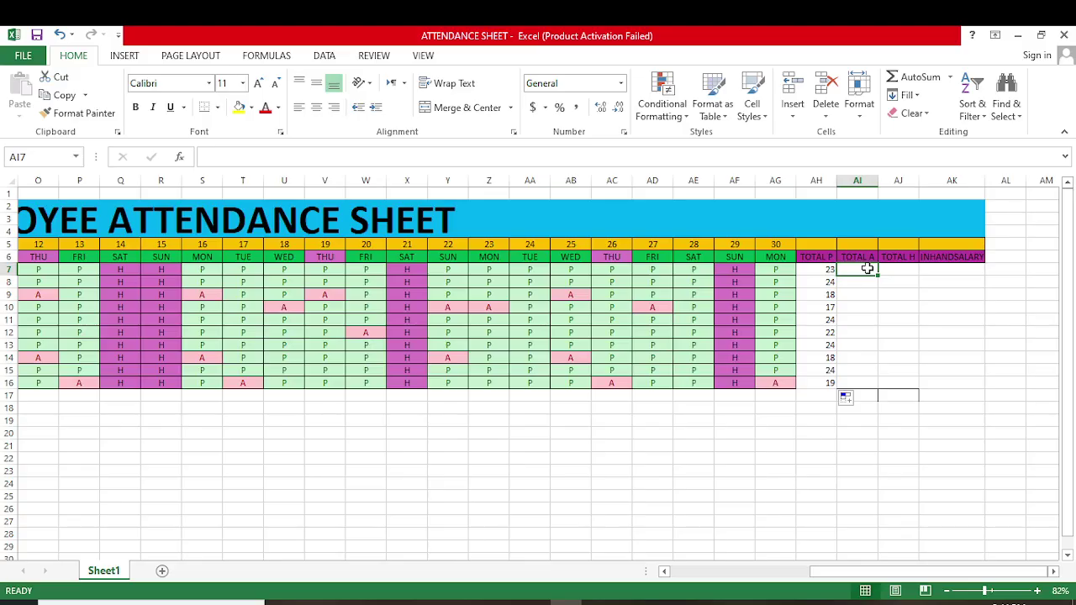
pyautogui.write('=')
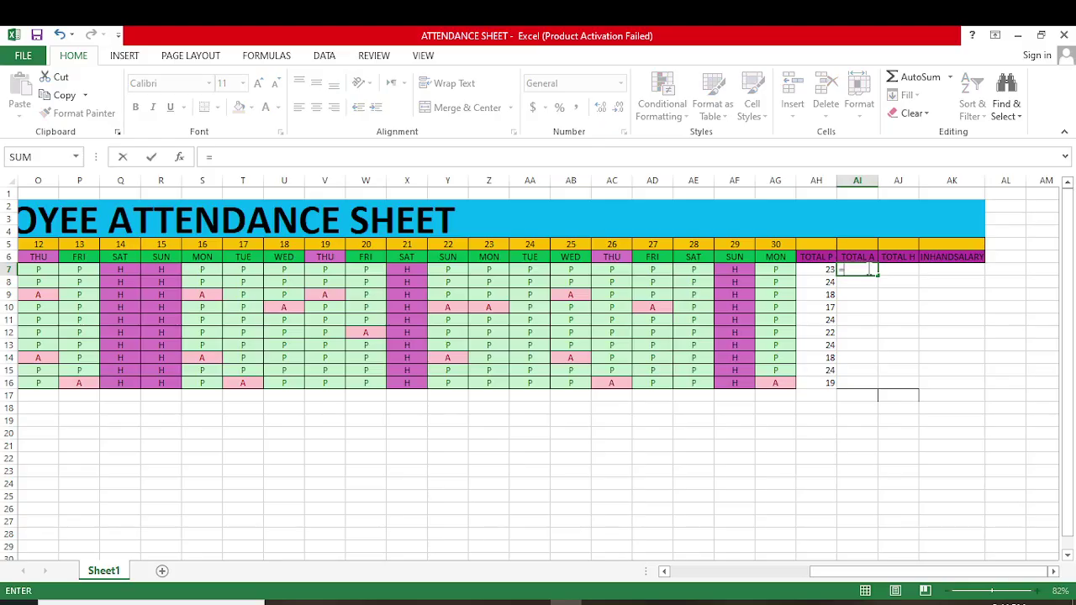
pyautogui.write('co')
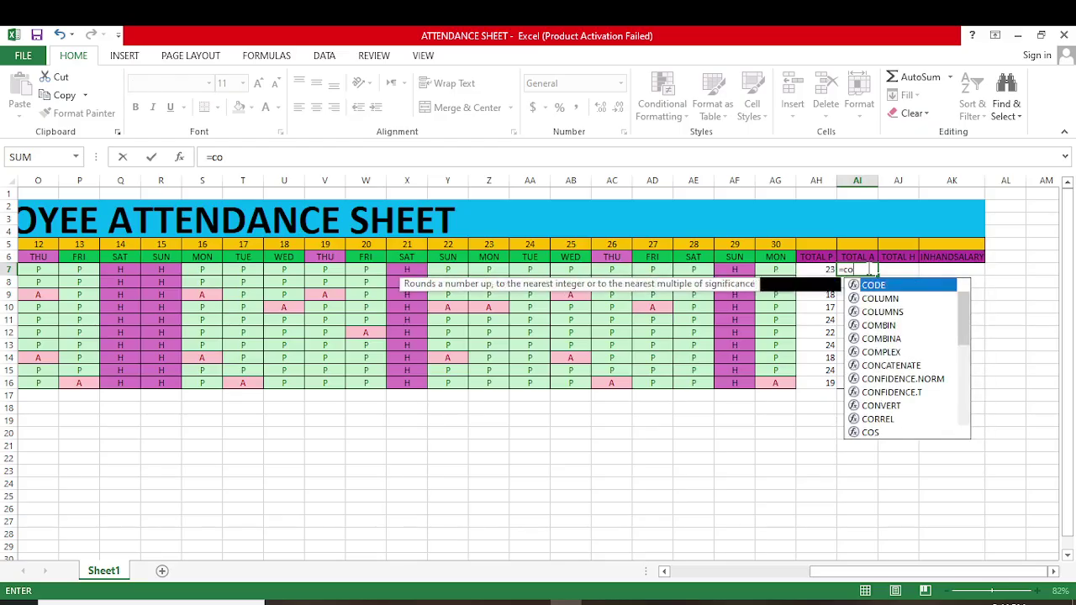
pyautogui.write('untif')
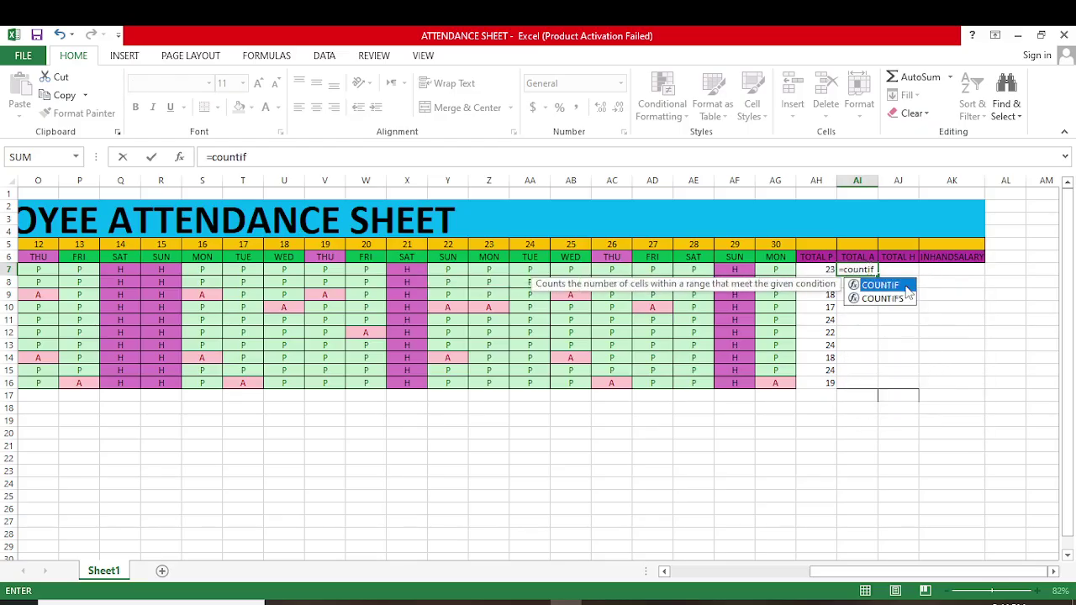
pyautogui.doubleClick(898, 287)
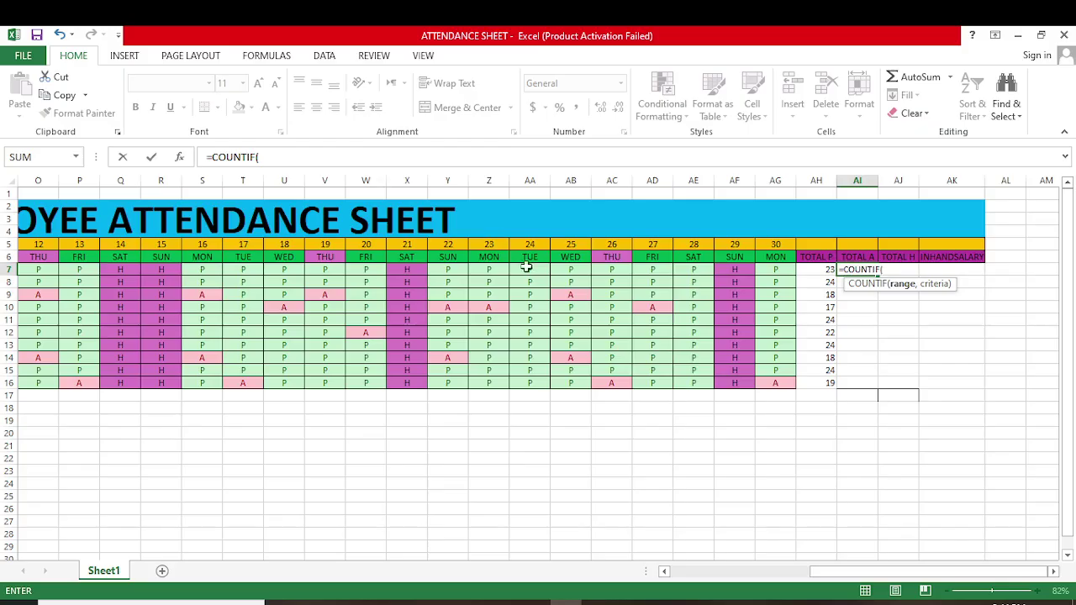
pyautogui.moveTo(915, 574); pyautogui.dragTo(775, 574)
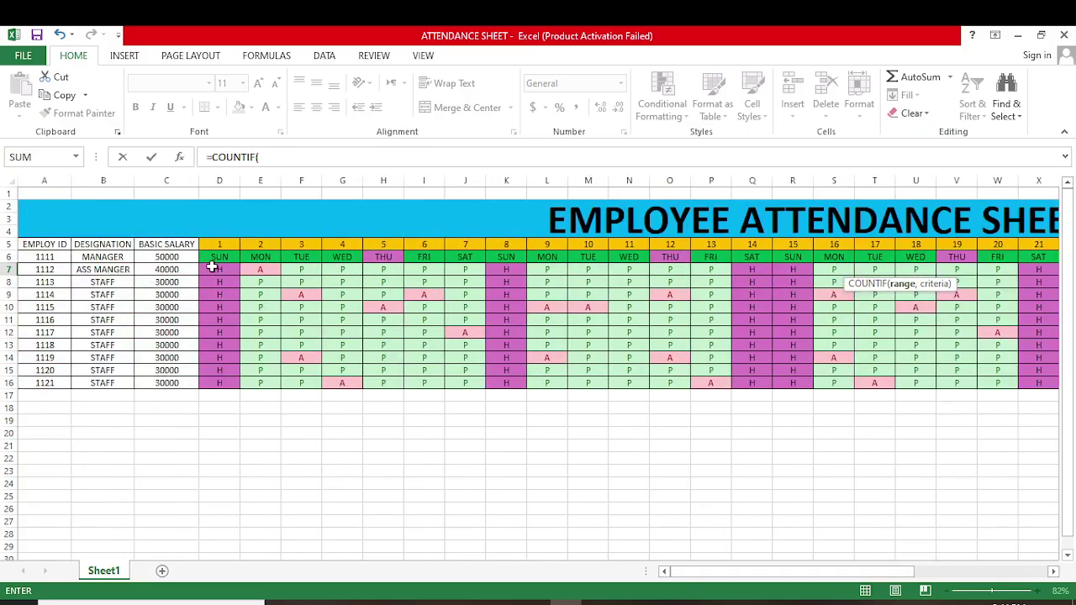
# Step: Complete the AI7 formula as =COUNTIF(D7:AG7,"a") and fill it down the TOTAL A column to AI16
pyautogui.moveTo(212, 267); pyautogui.dragTo(1074, 277)
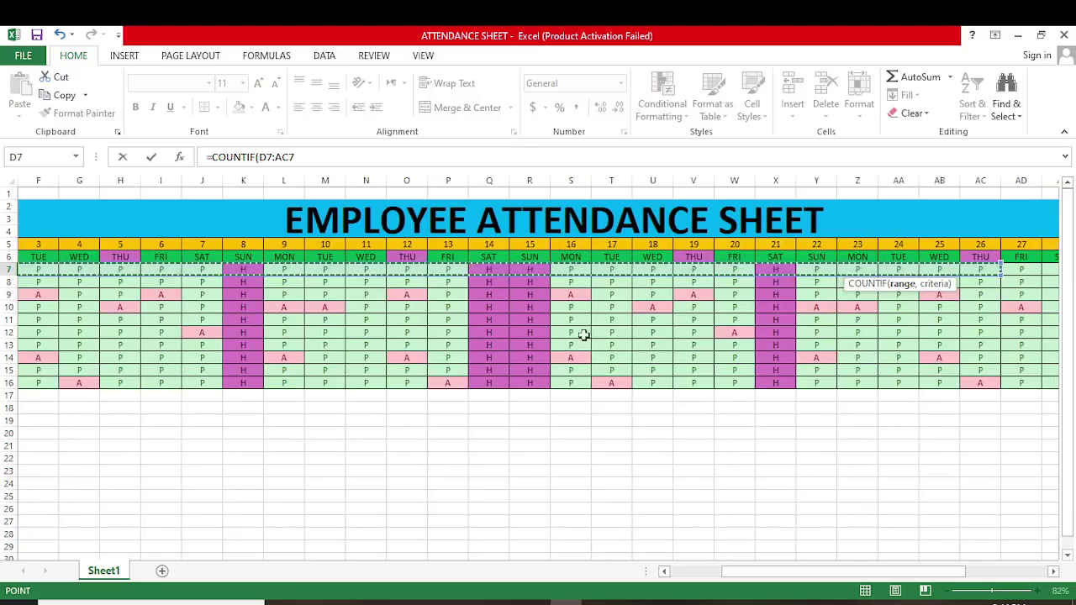
pyautogui.moveTo(779, 575); pyautogui.dragTo(668, 575)
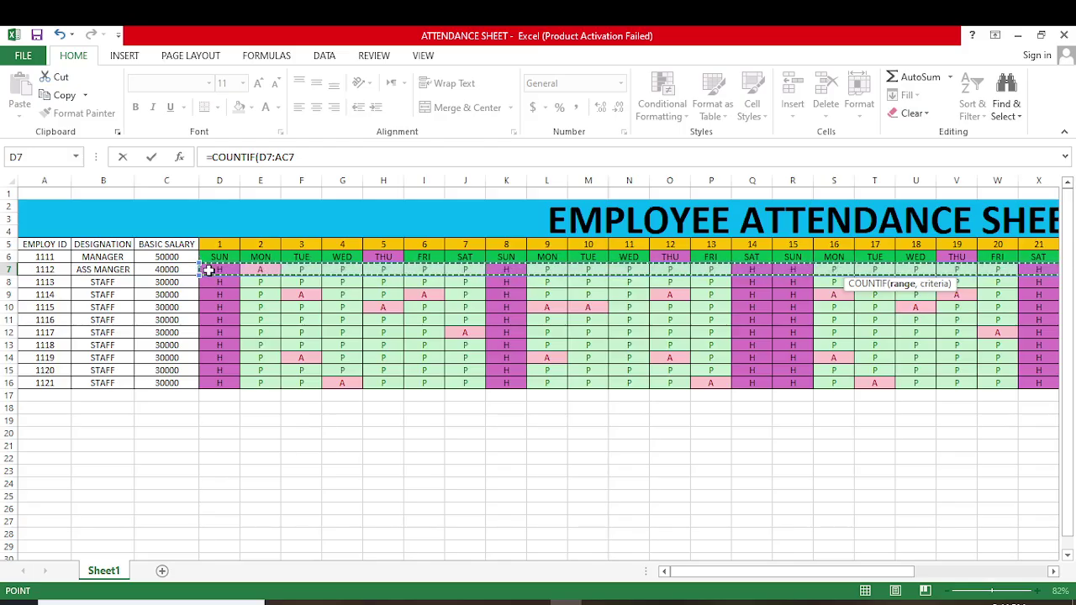
pyautogui.moveTo(210, 270); pyautogui.dragTo(648, 270)
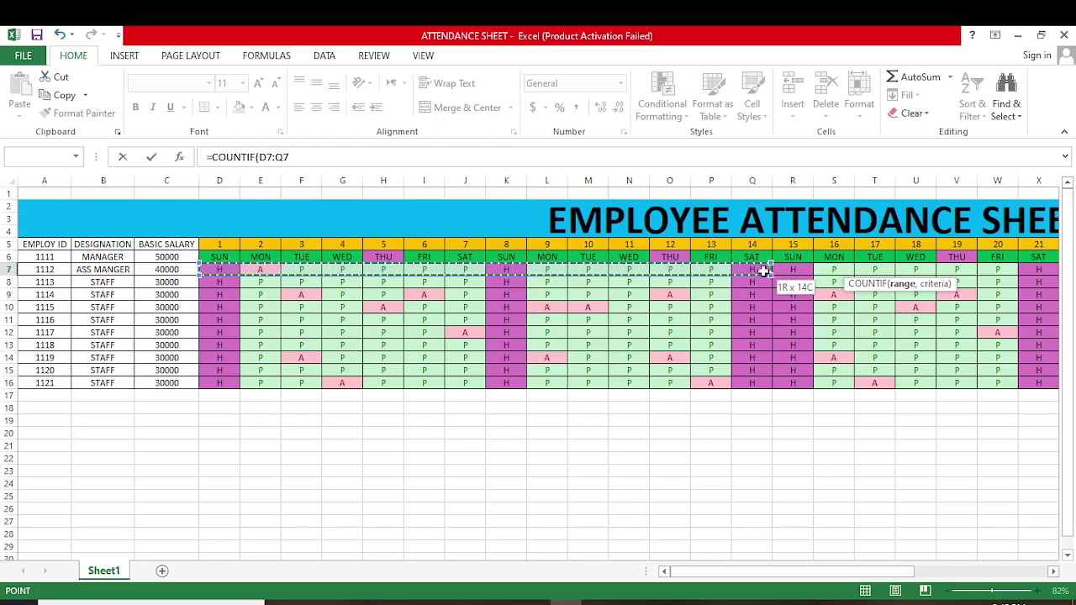
pyautogui.moveTo(764, 271)
pyautogui.mouseDown()
pyautogui.moveTo(1031, 271)
pyautogui.moveTo(864, 305)
pyautogui.moveTo(778, 278)
pyautogui.mouseUp()
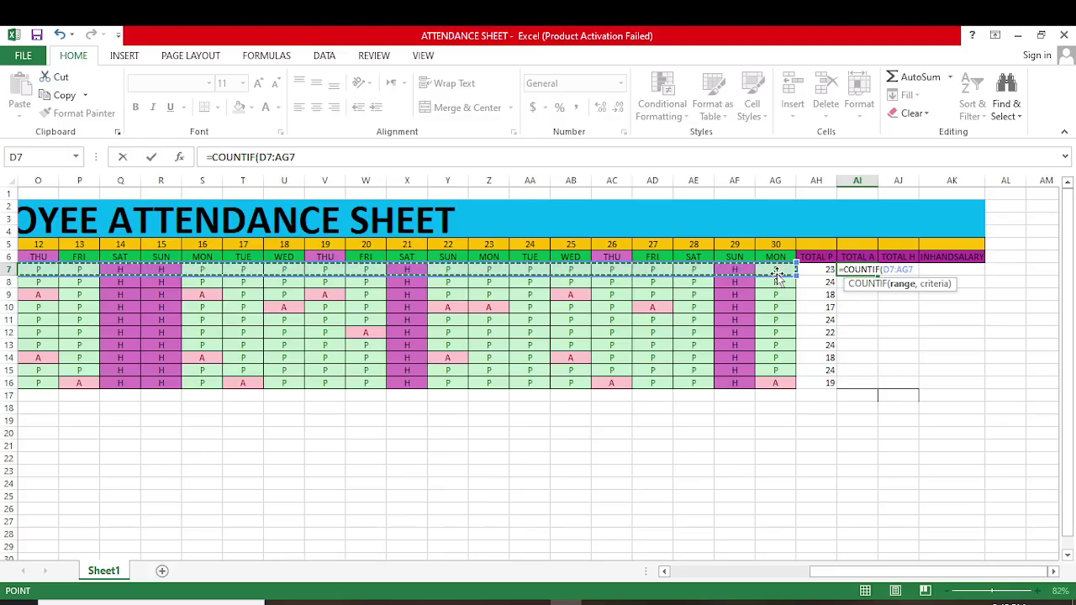
pyautogui.write(',')
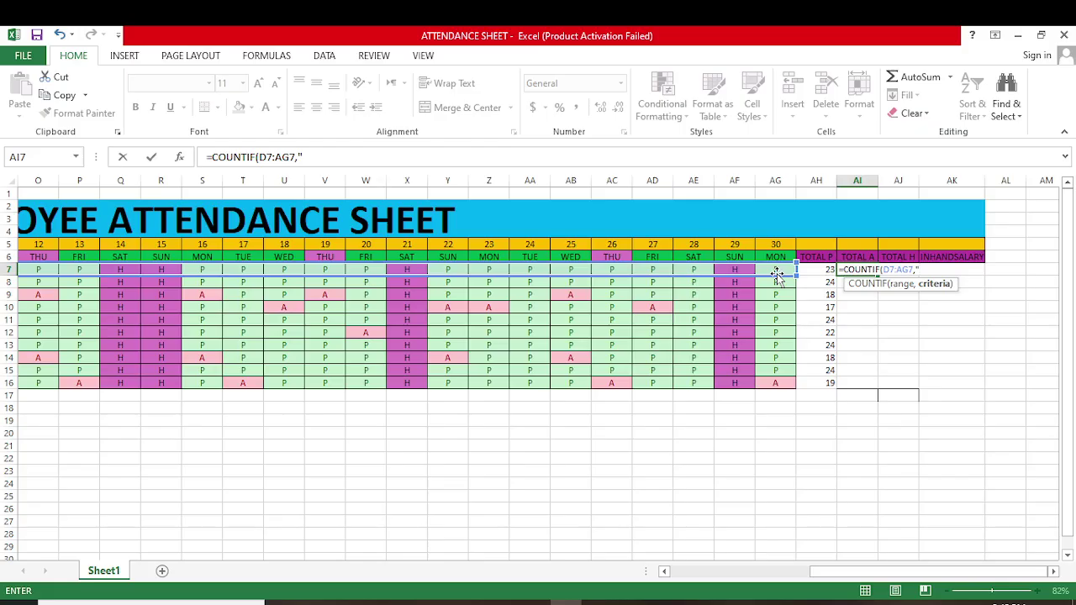
pyautogui.write('"a')
pyautogui.press('Return')
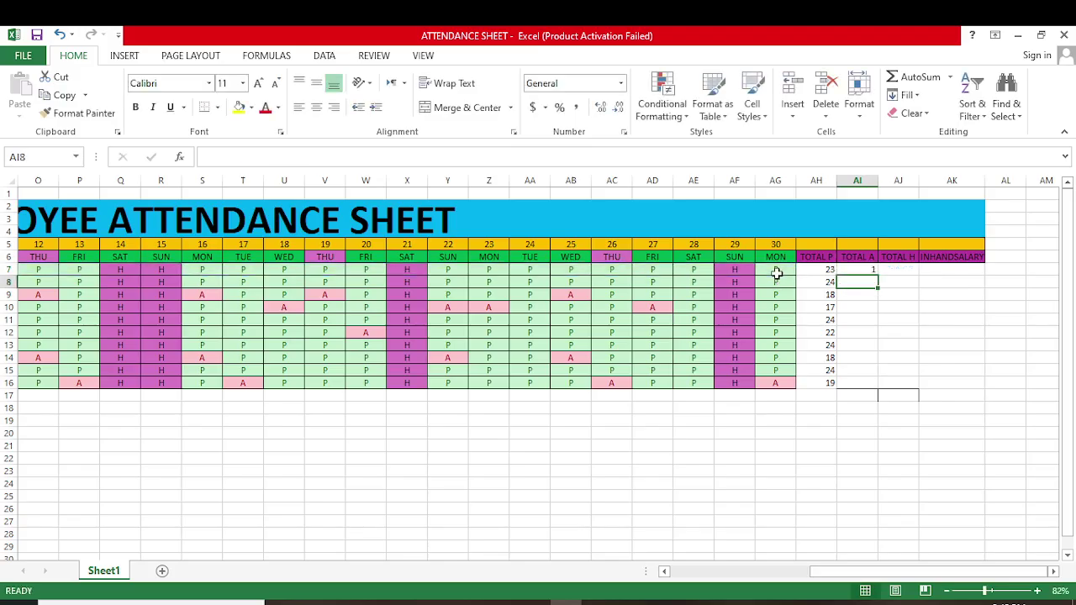
pyautogui.click(860, 270)
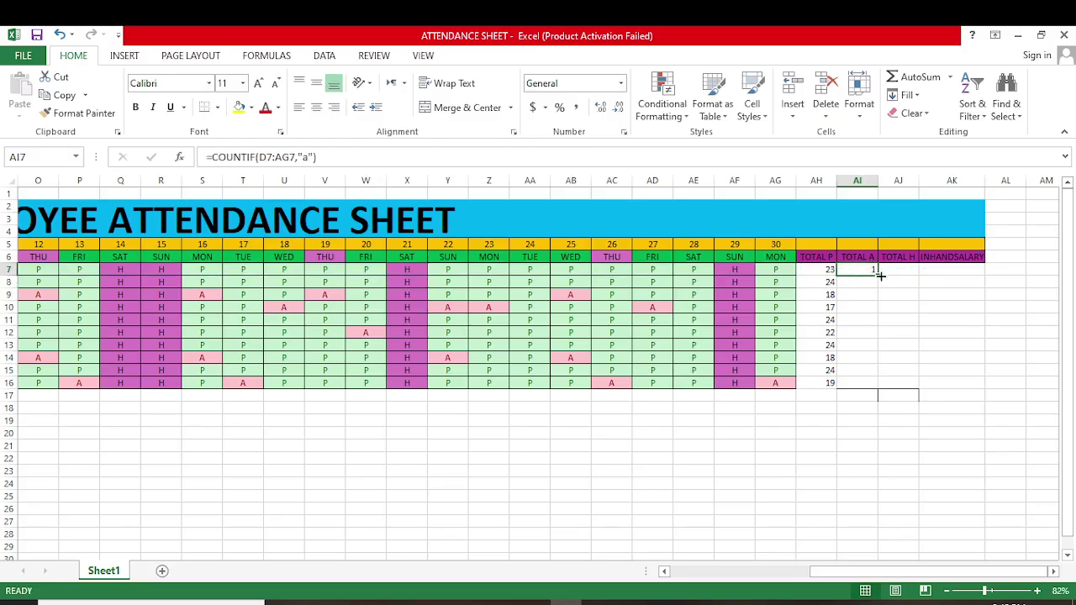
pyautogui.moveTo(879, 276); pyautogui.dragTo(884, 387)
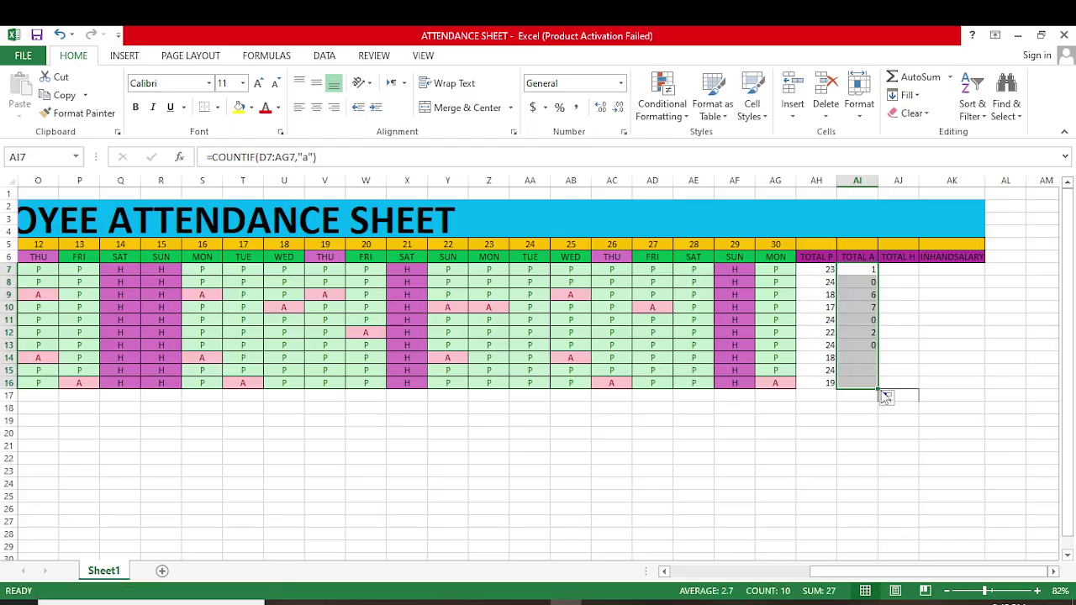
# Step: Start a COUNTIF formula in cell AJ7, the first row of the TOTAL H column
pyautogui.click(894, 268)
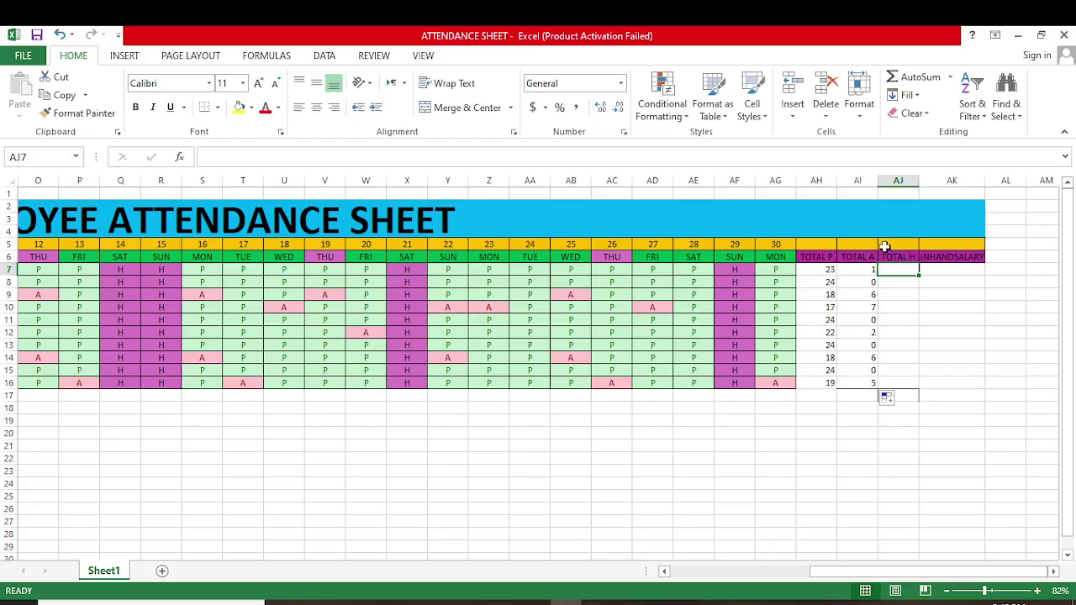
pyautogui.write('=co')
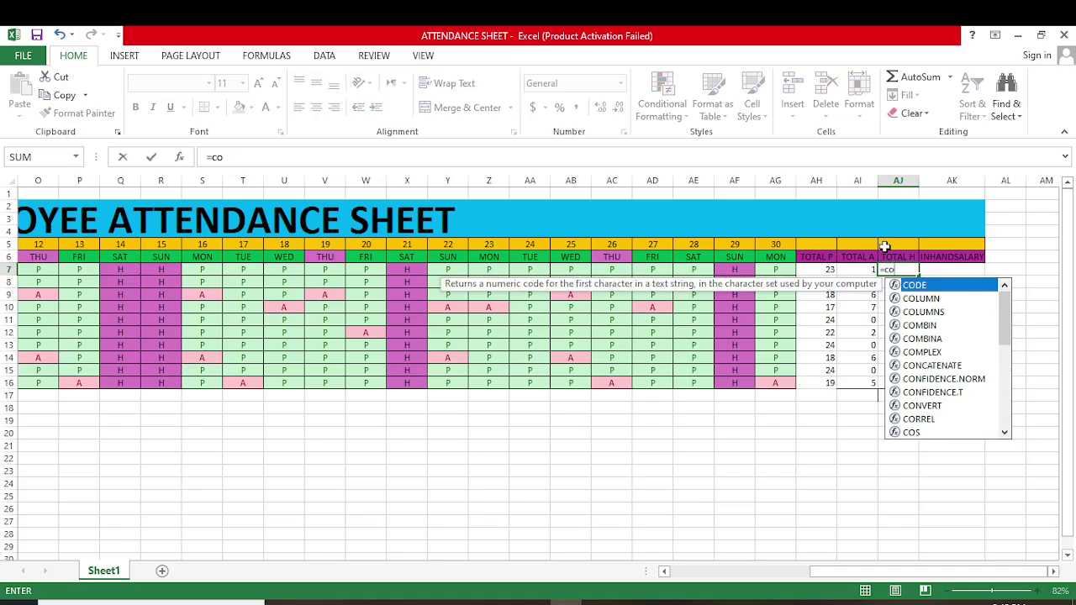
pyautogui.write('unt')
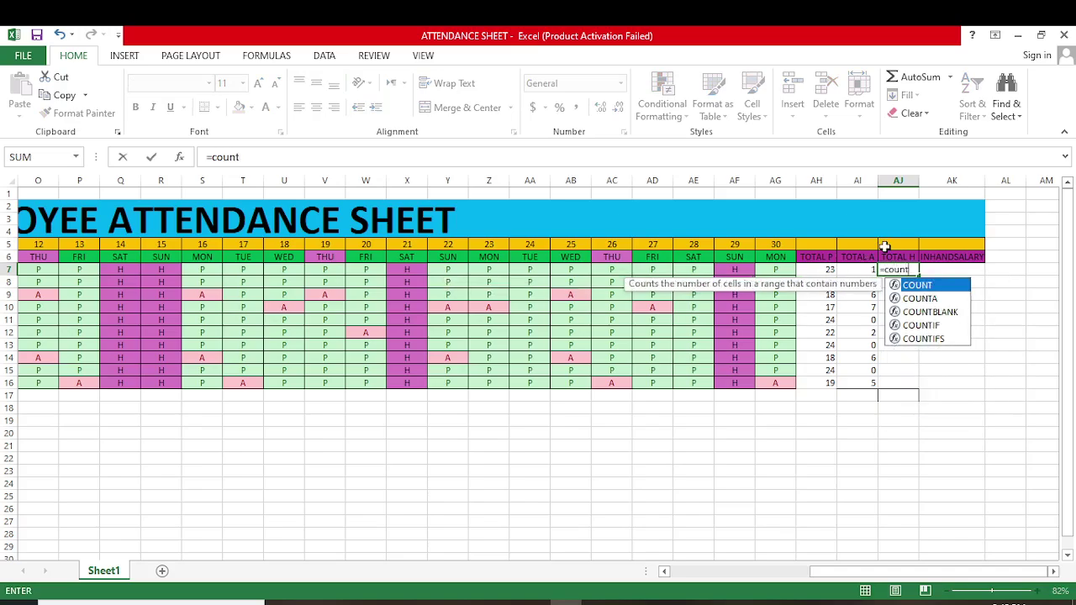
pyautogui.write('if')
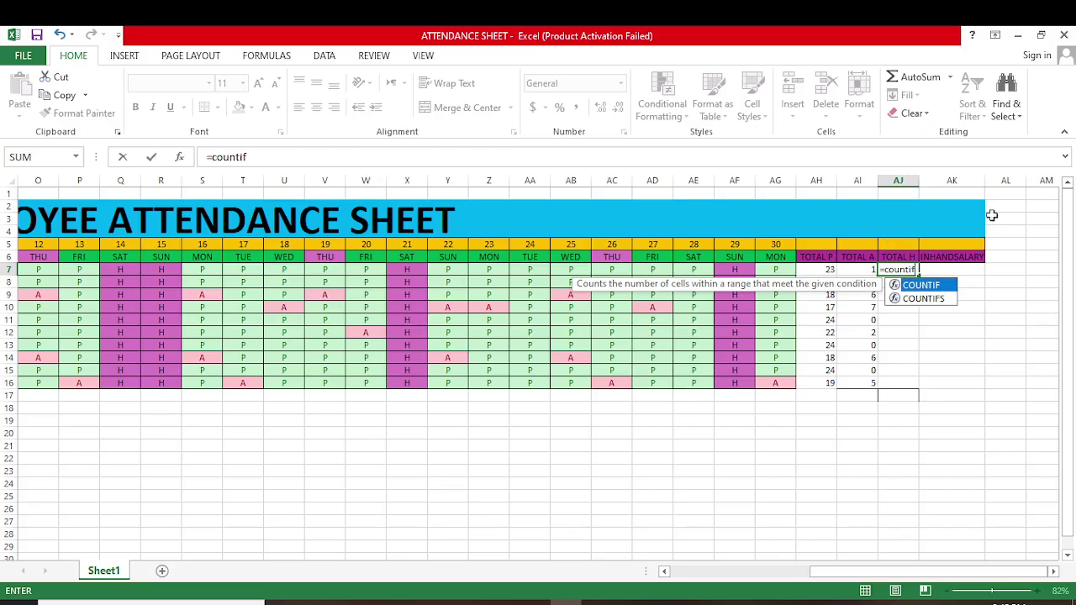
pyautogui.doubleClick(941, 290)
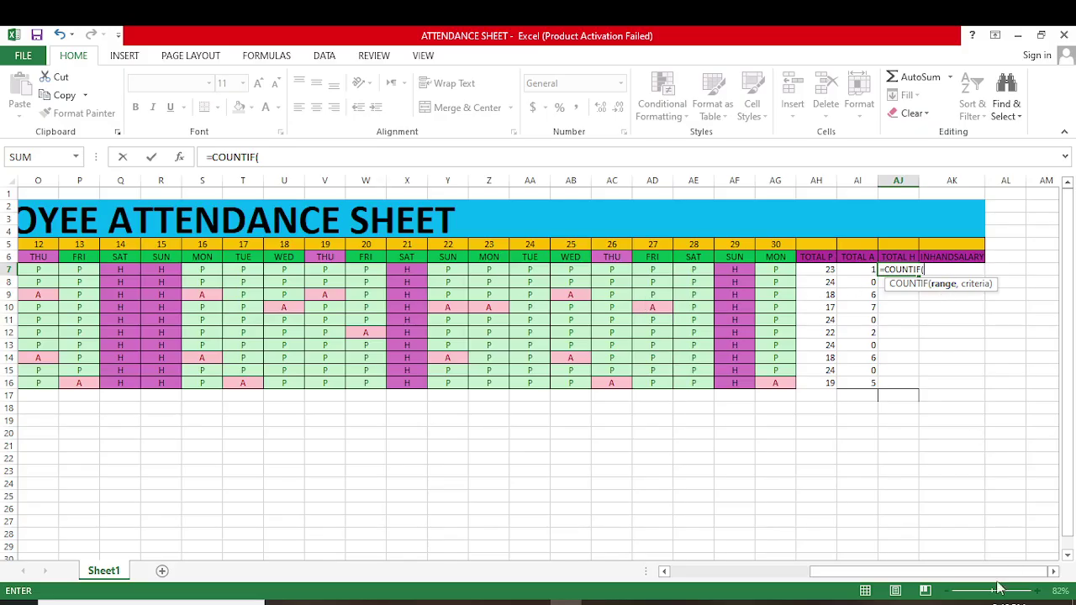
# Step: Complete the AJ7 formula as =COUNTIF(D7:AG7,"h") and fill it down the TOTAL H column to AJ16
pyautogui.moveTo(909, 579); pyautogui.dragTo(769, 579)
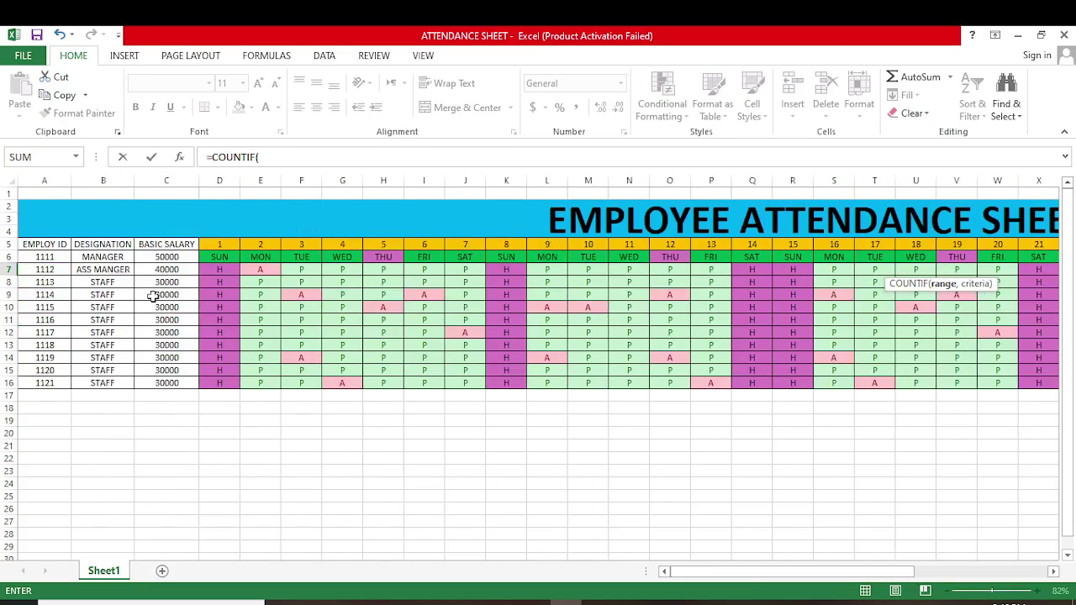
pyautogui.click(215, 270)
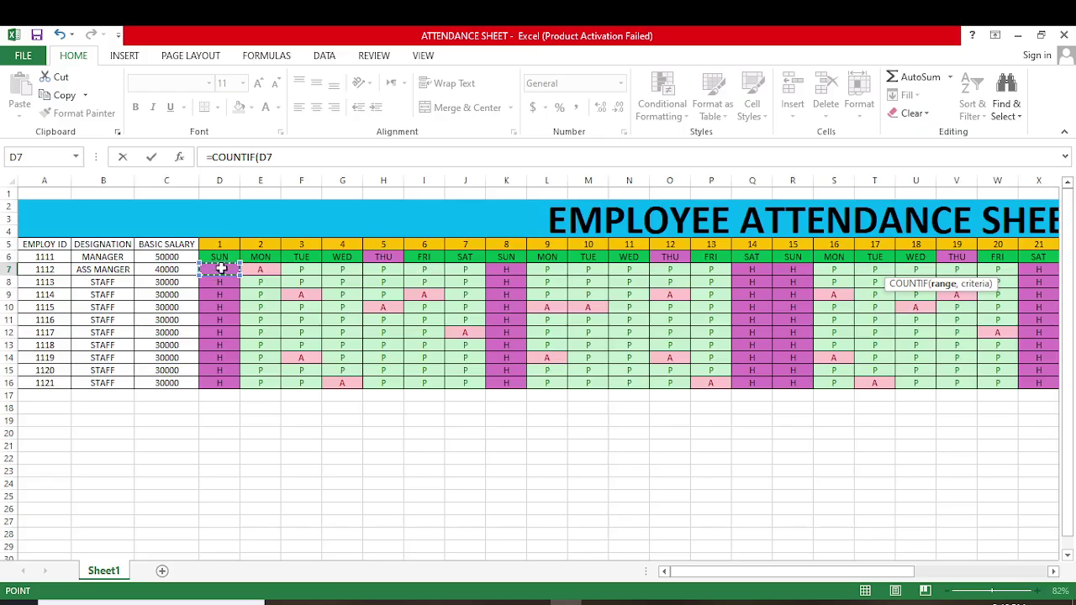
pyautogui.moveTo(220, 269); pyautogui.dragTo(816, 270)
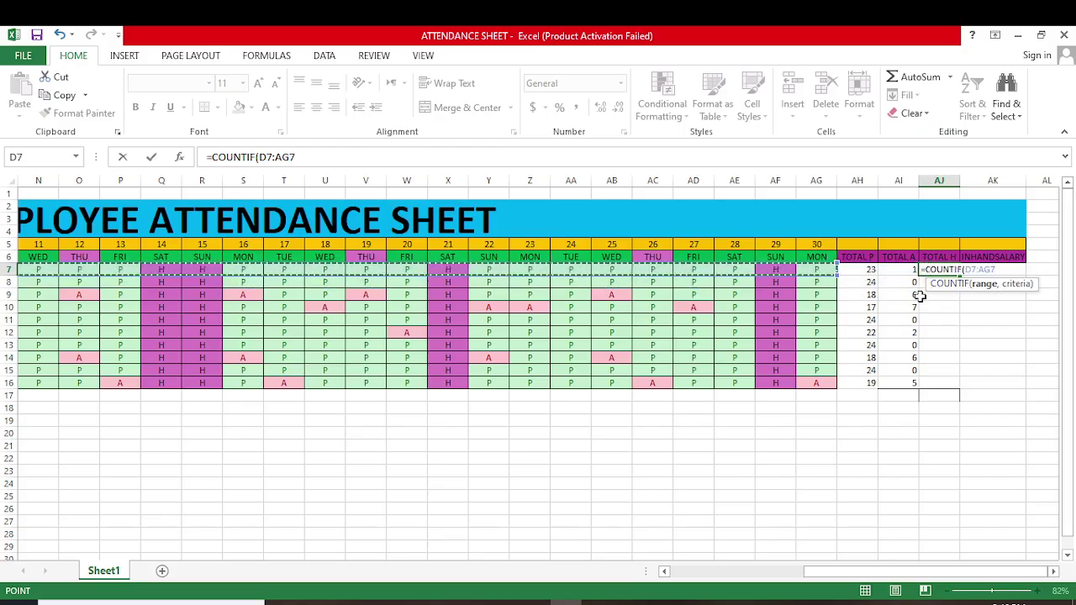
pyautogui.write(',')
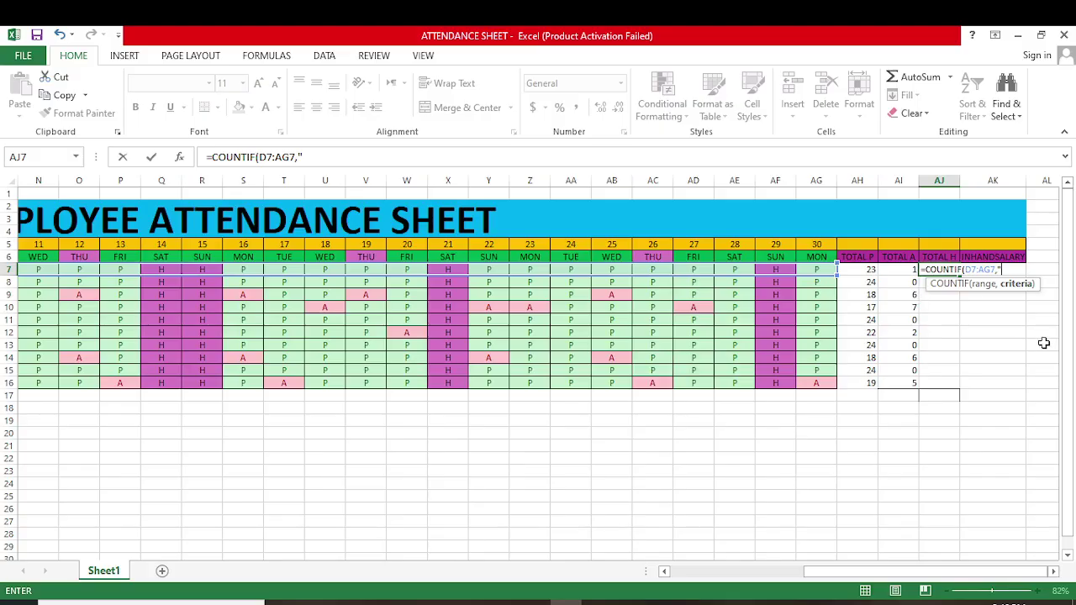
pyautogui.write('"h')
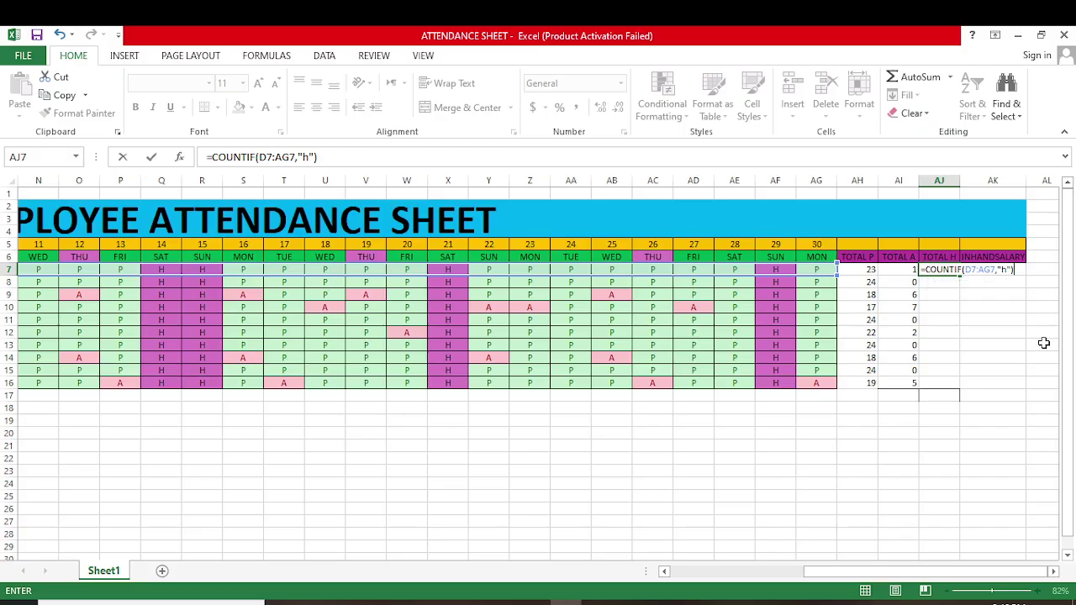
pyautogui.press('Return')
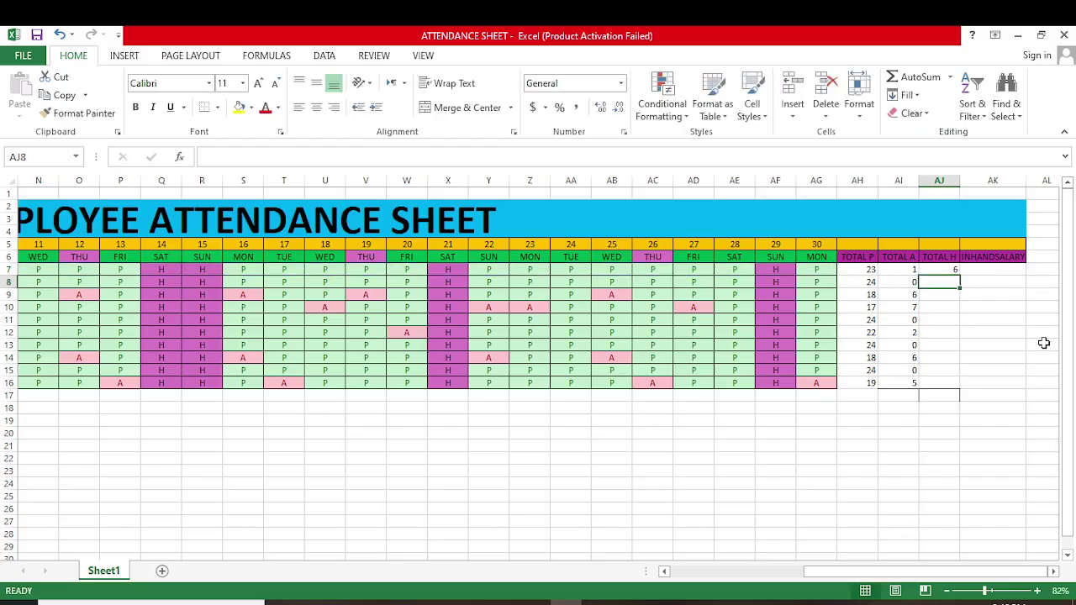
pyautogui.click(939, 267)
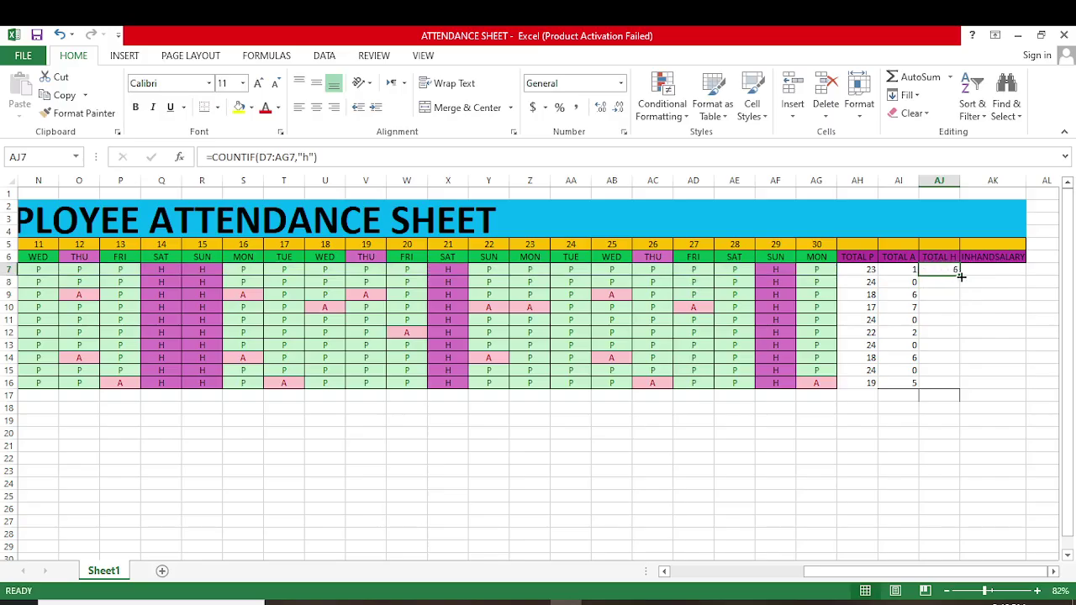
pyautogui.moveTo(963, 276); pyautogui.dragTo(964, 386)
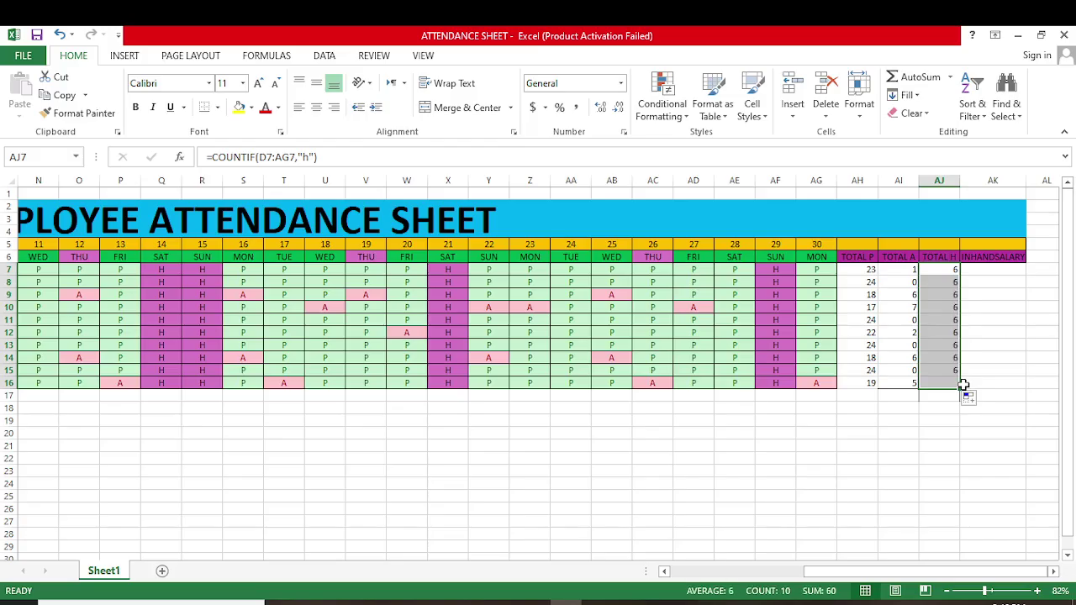
# Step: Enter the formula =C7/300*AH7 in cell AK7, the first row of the INHANDSALARY column
pyautogui.click(979, 269)
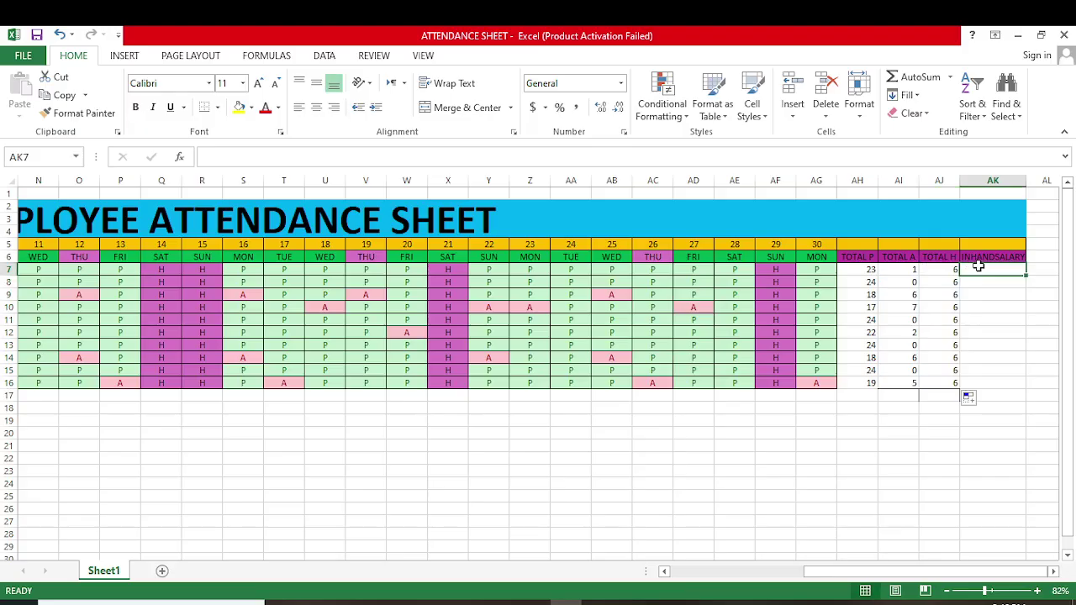
pyautogui.write('=')
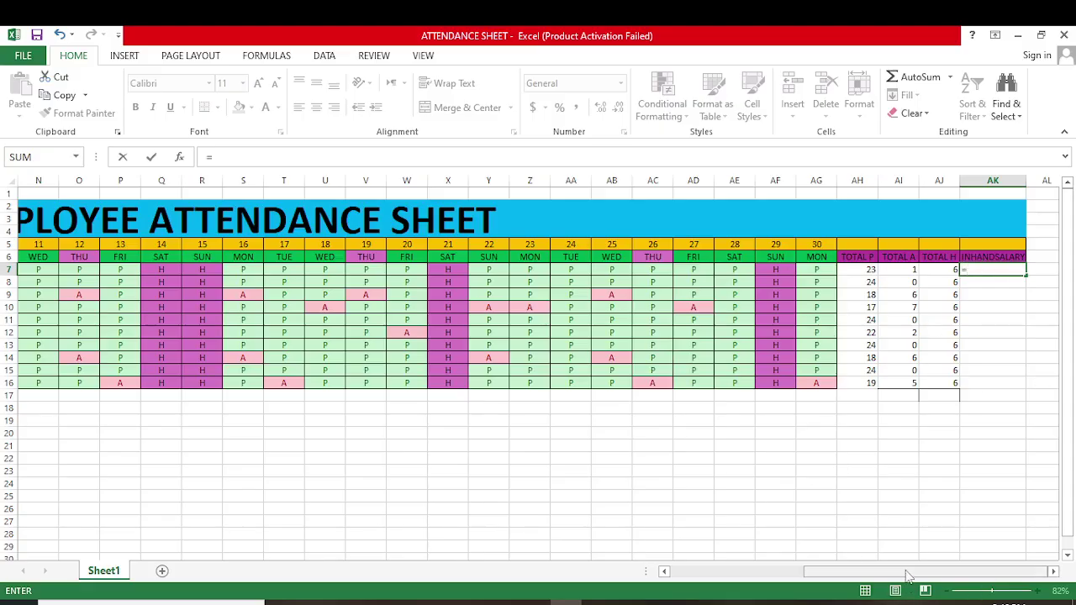
pyautogui.moveTo(908, 576); pyautogui.dragTo(733, 580)
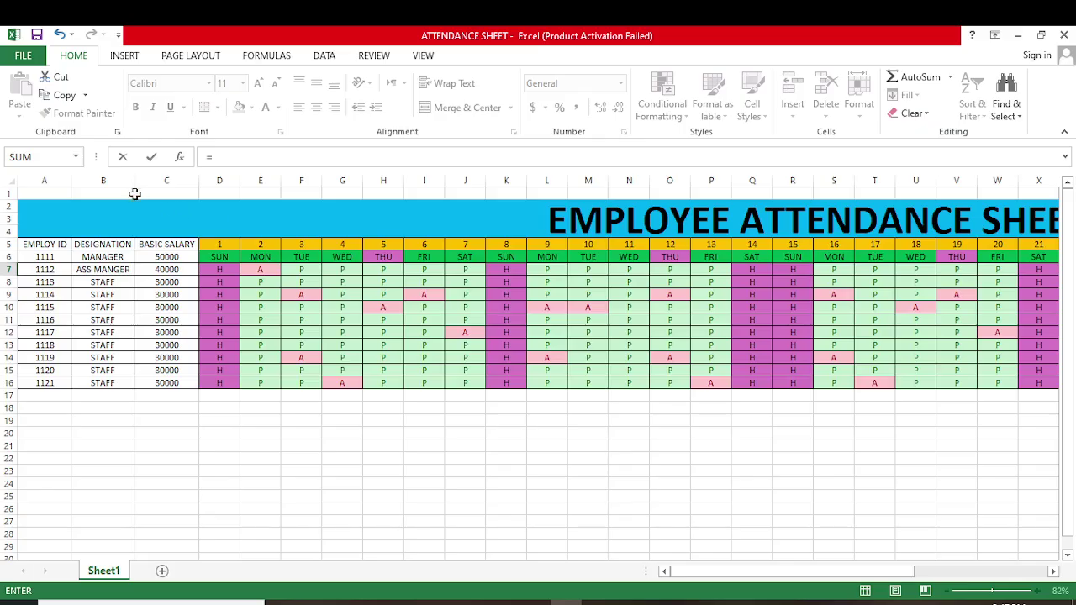
pyautogui.click(158, 269)
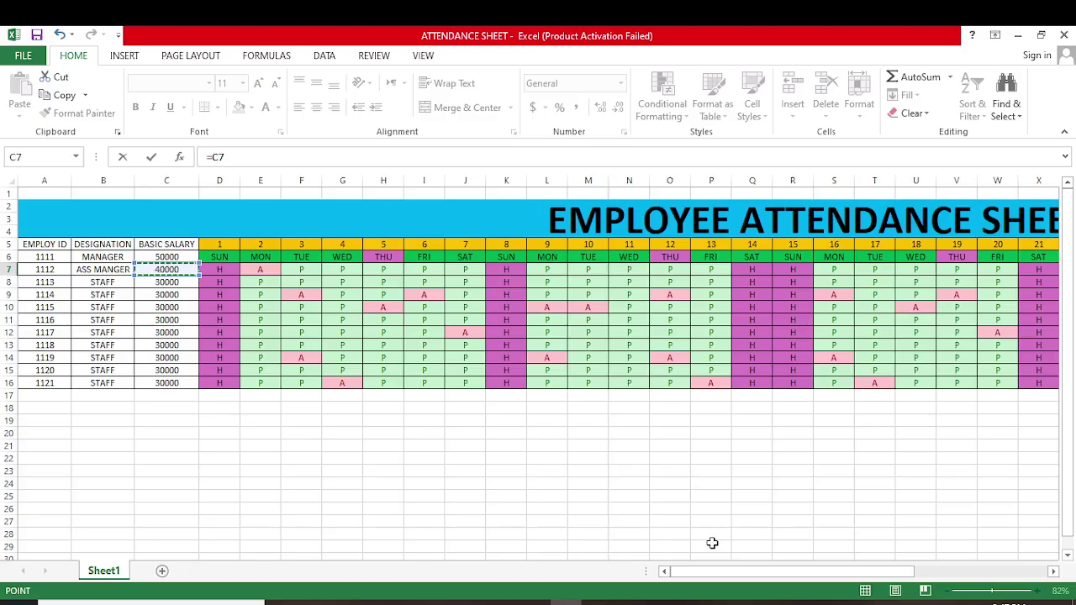
pyautogui.moveTo(715, 572); pyautogui.dragTo(851, 573)
pyautogui.write('/')
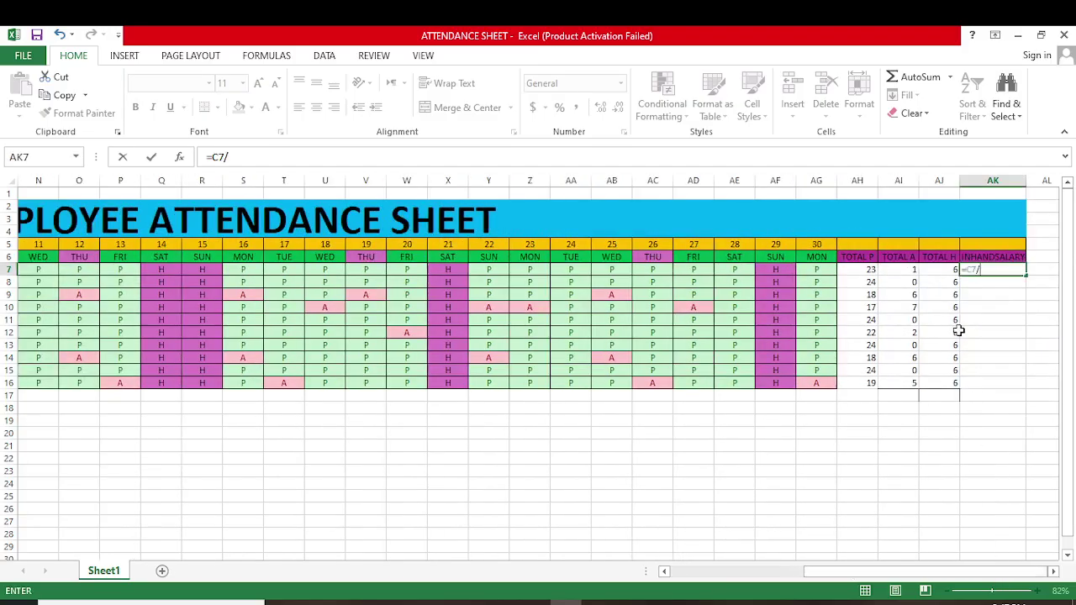
pyautogui.write('300*')
pyautogui.click(862, 271)
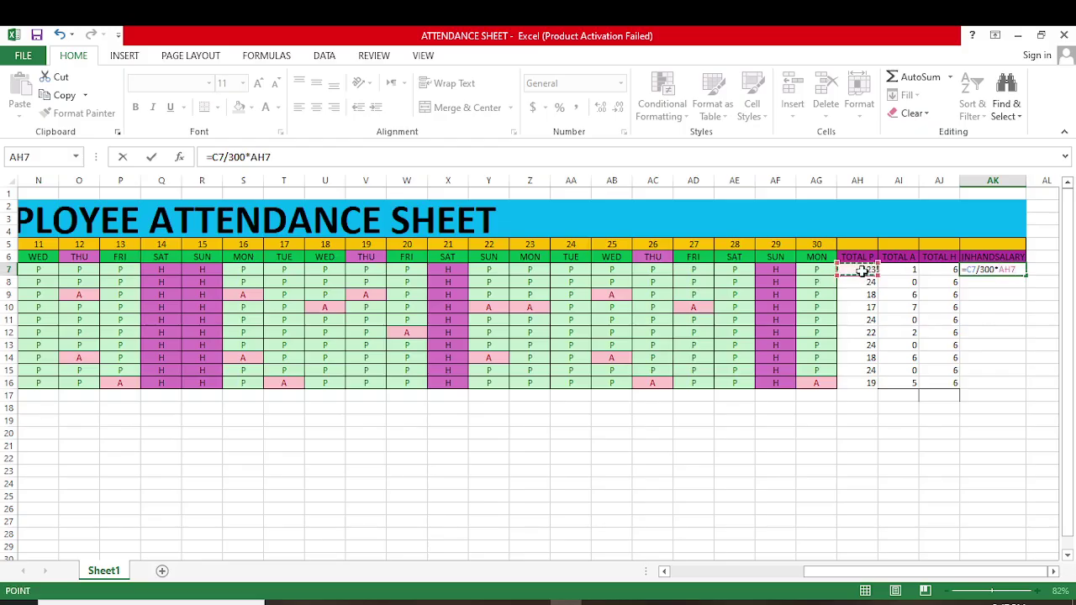
pyautogui.press('Return')
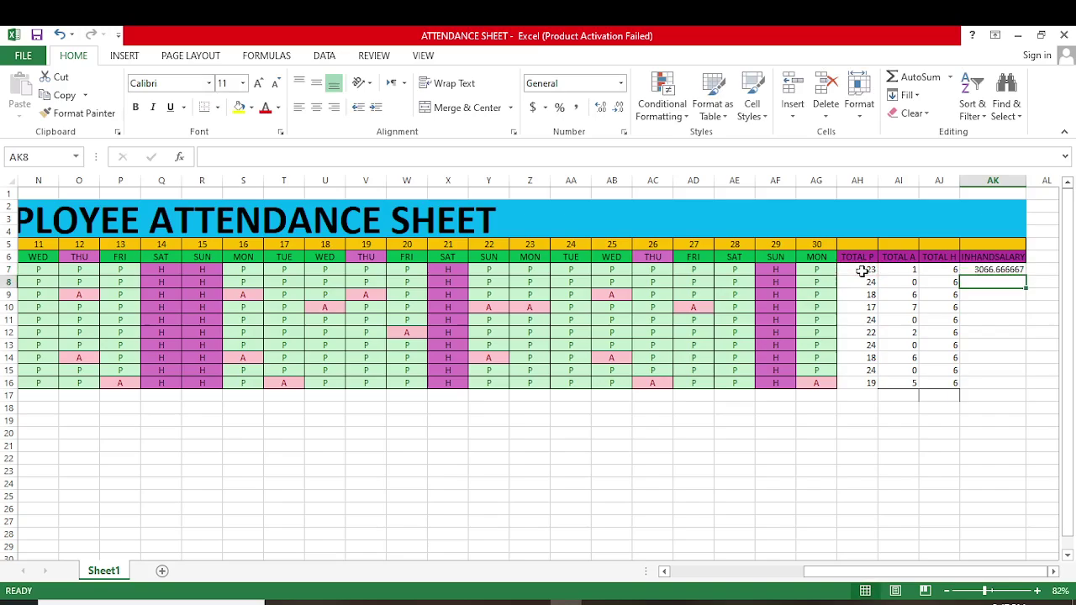
# Step: Format the salary in AK7 with no decimal places and fill it down the INHANDSALARY column to AK16
pyautogui.click(991, 269)
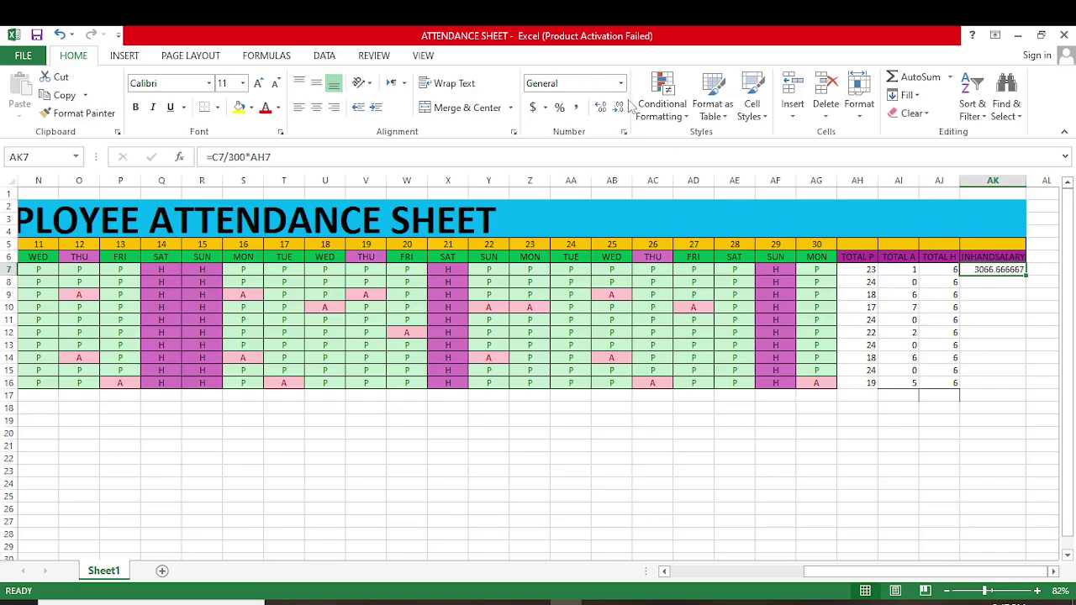
pyautogui.click(600, 108)
pyautogui.click(600, 108)
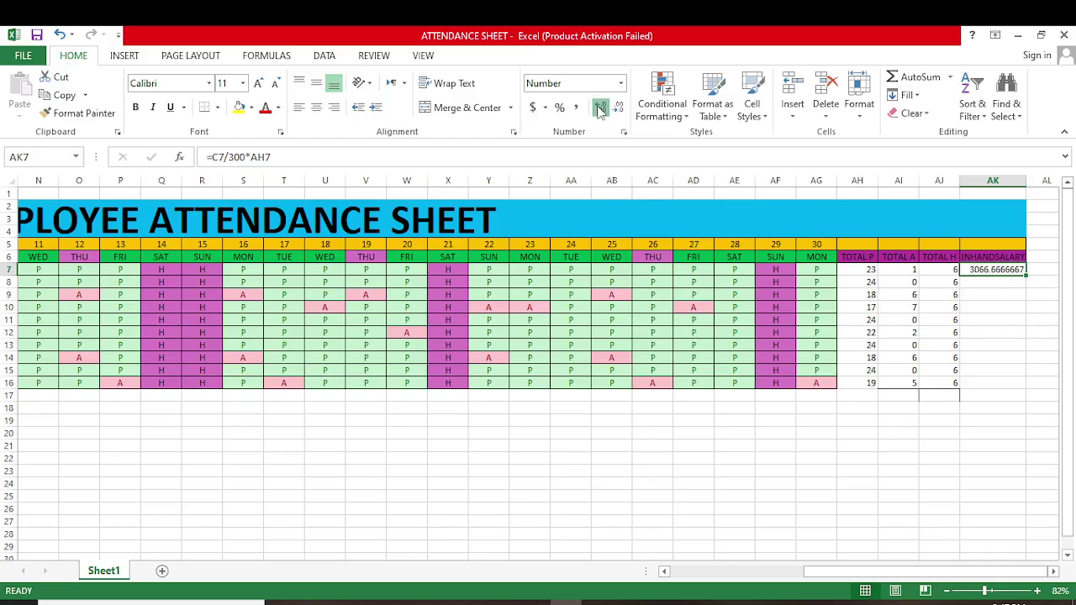
pyautogui.click(619, 108)
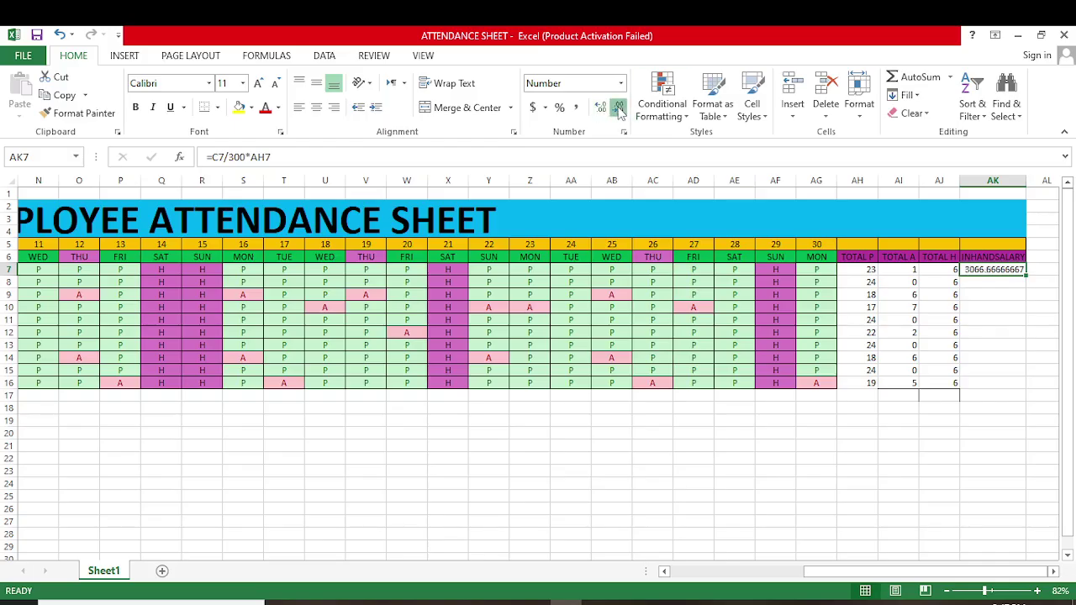
pyautogui.click(619, 108)
pyautogui.click(618, 109)
pyautogui.click(619, 108)
pyautogui.click(618, 109)
pyautogui.click(619, 108)
pyautogui.click(619, 108)
pyautogui.click(619, 109)
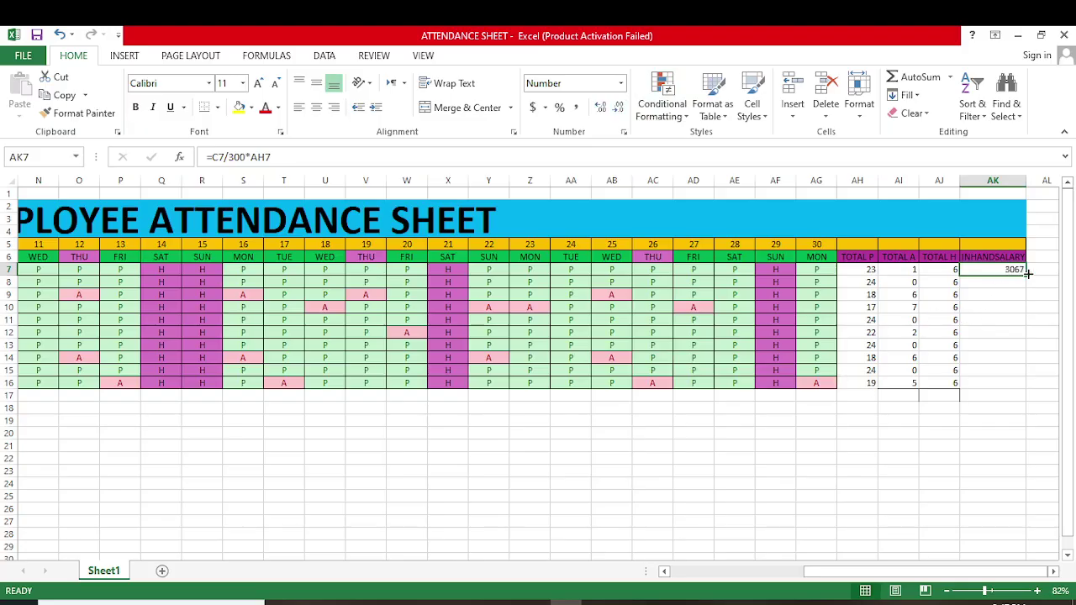
pyautogui.moveTo(1027, 274); pyautogui.dragTo(1026, 395)
pyautogui.click(742, 446)
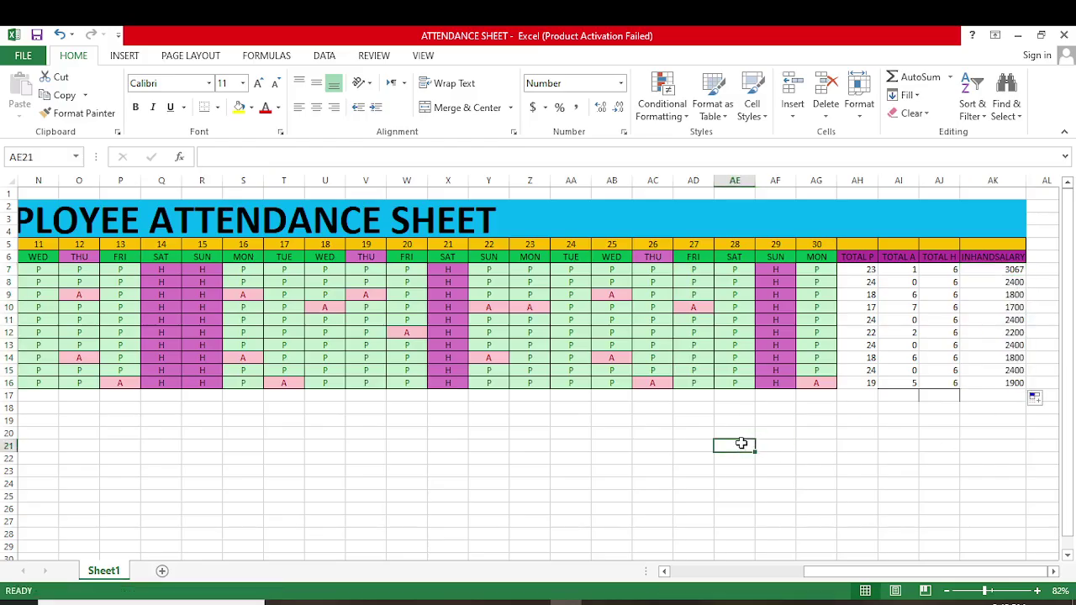
# Step: Apply All Borders to the totals and salary block AH6:AK16, including its header row
pyautogui.click(853, 261)
pyautogui.moveTo(853, 262); pyautogui.dragTo(1021, 385)
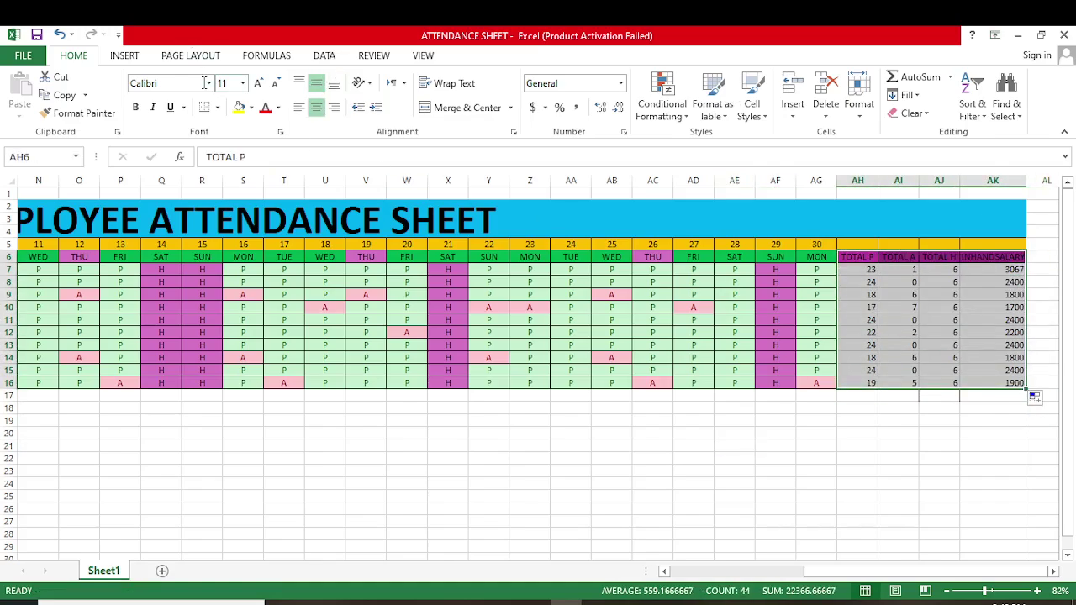
pyautogui.click(218, 108)
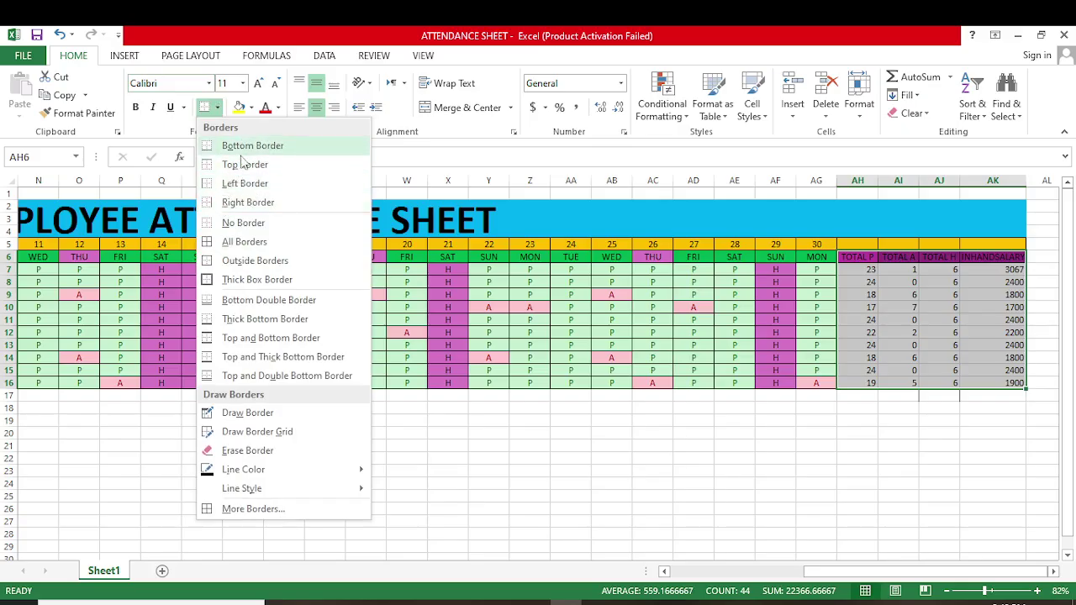
pyautogui.click(242, 242)
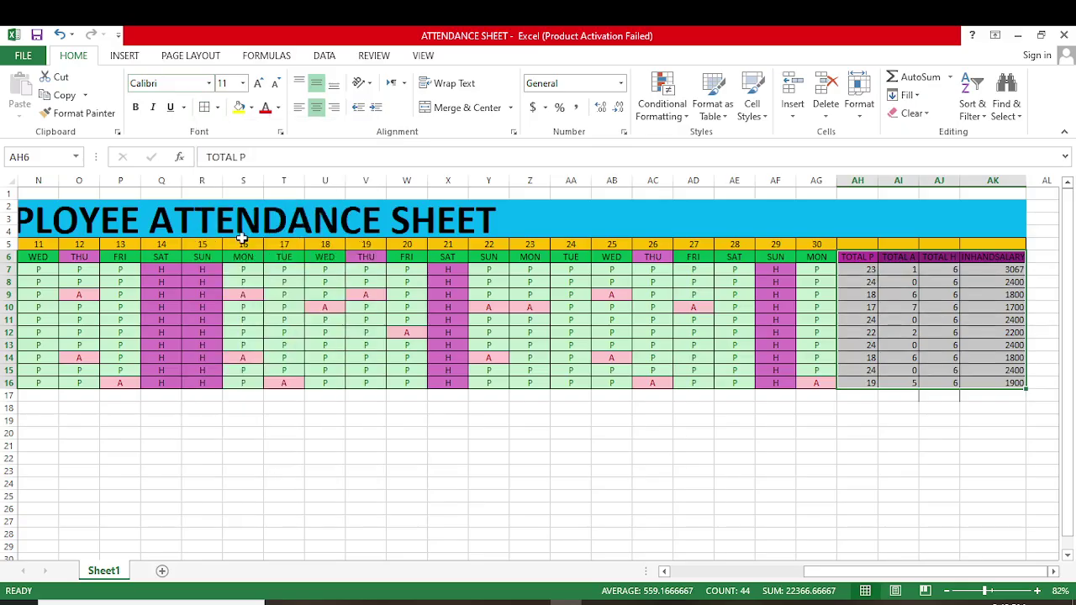
pyautogui.click(766, 398)
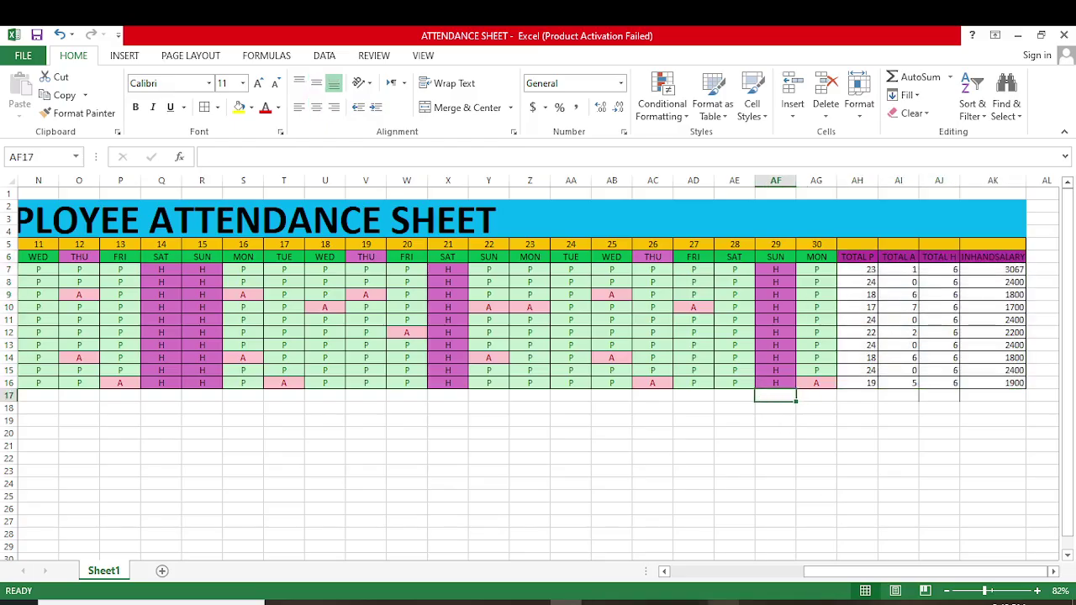
pyautogui.moveTo(724, 602)
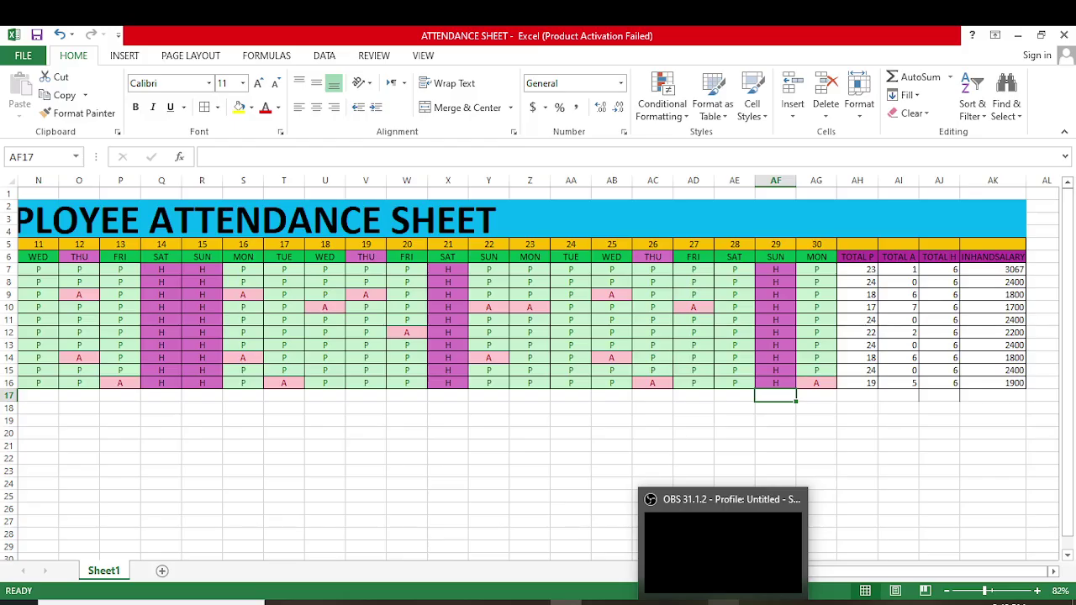
pyautogui.click(723, 602)
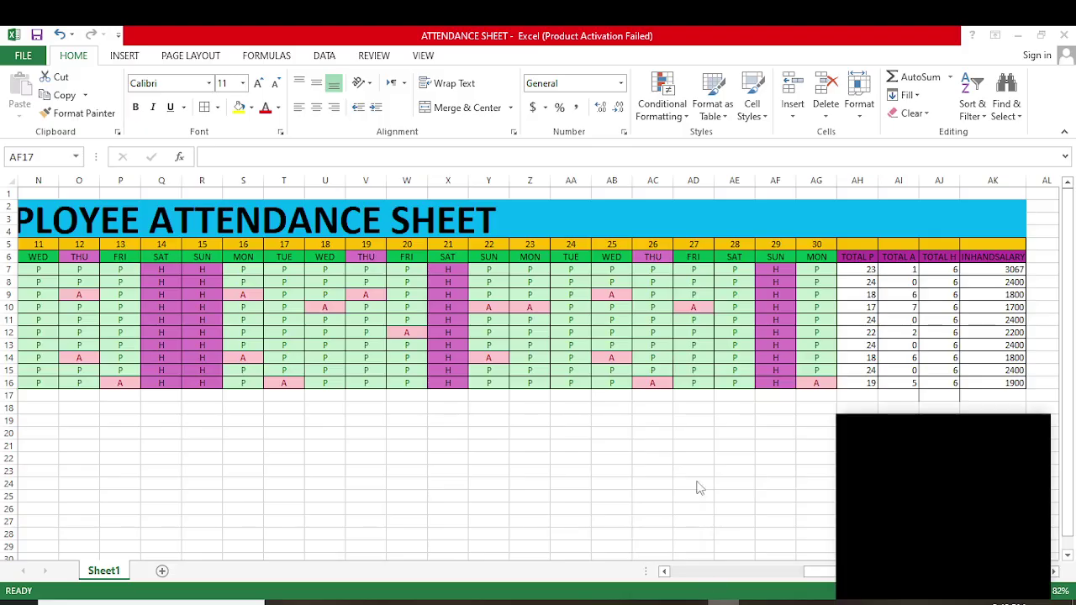